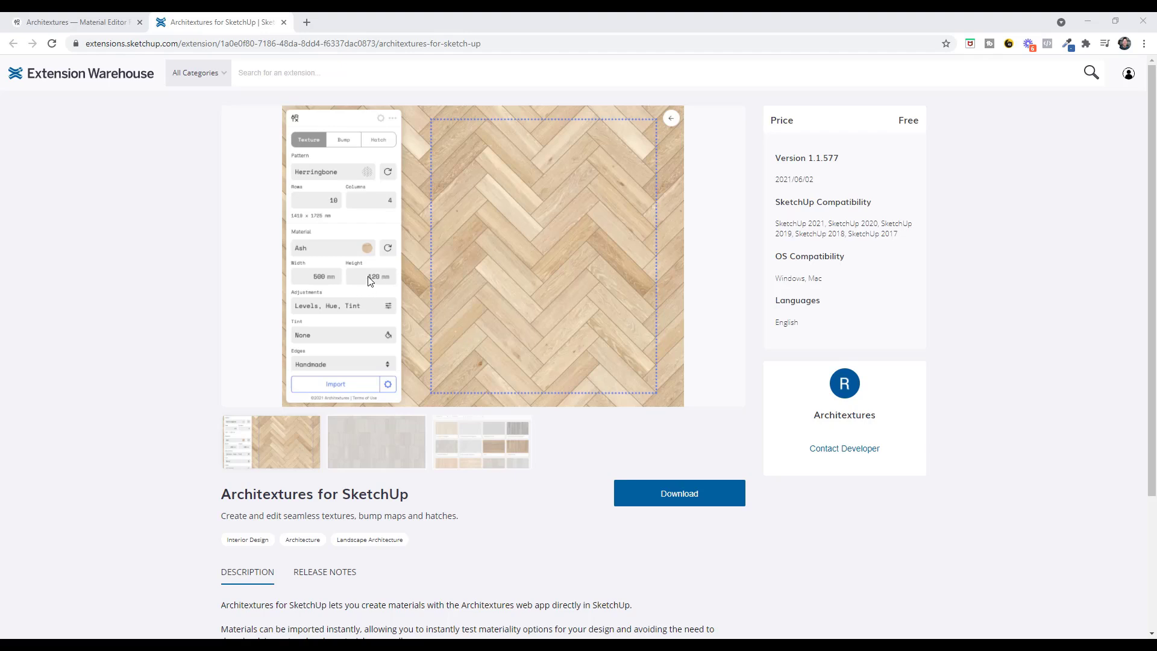
- Switch to the Architextures website tab and open its '...' navigation menu
click(85, 24)
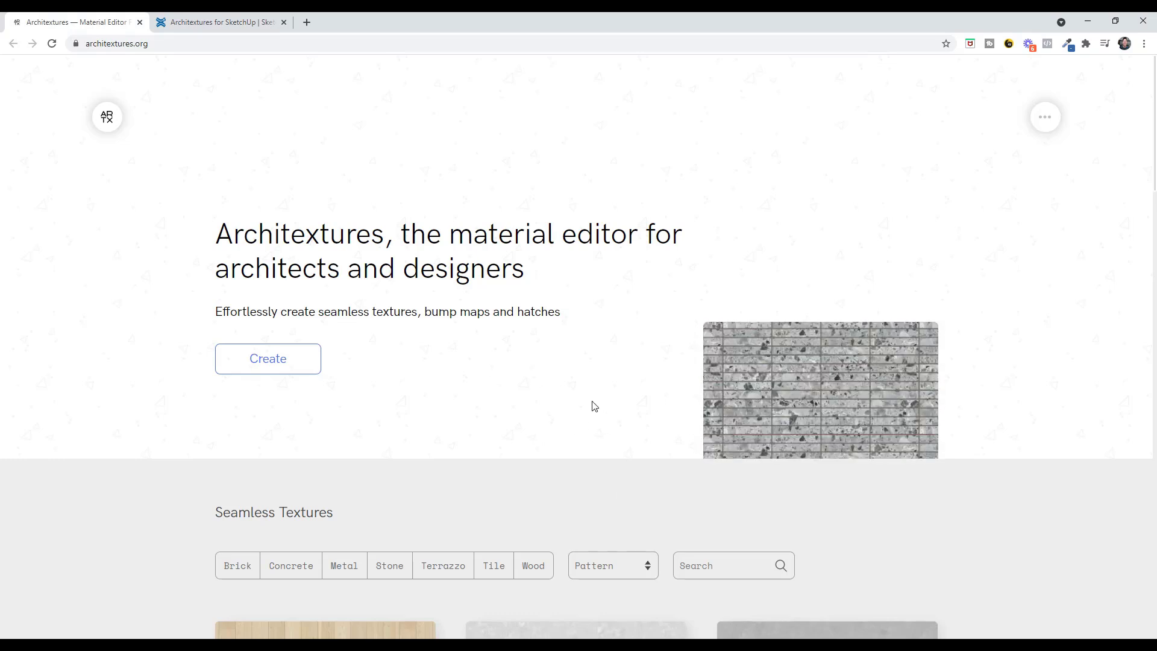
scroll(571, 398, down, 2)
scroll(563, 392, up, 2)
click(224, 23)
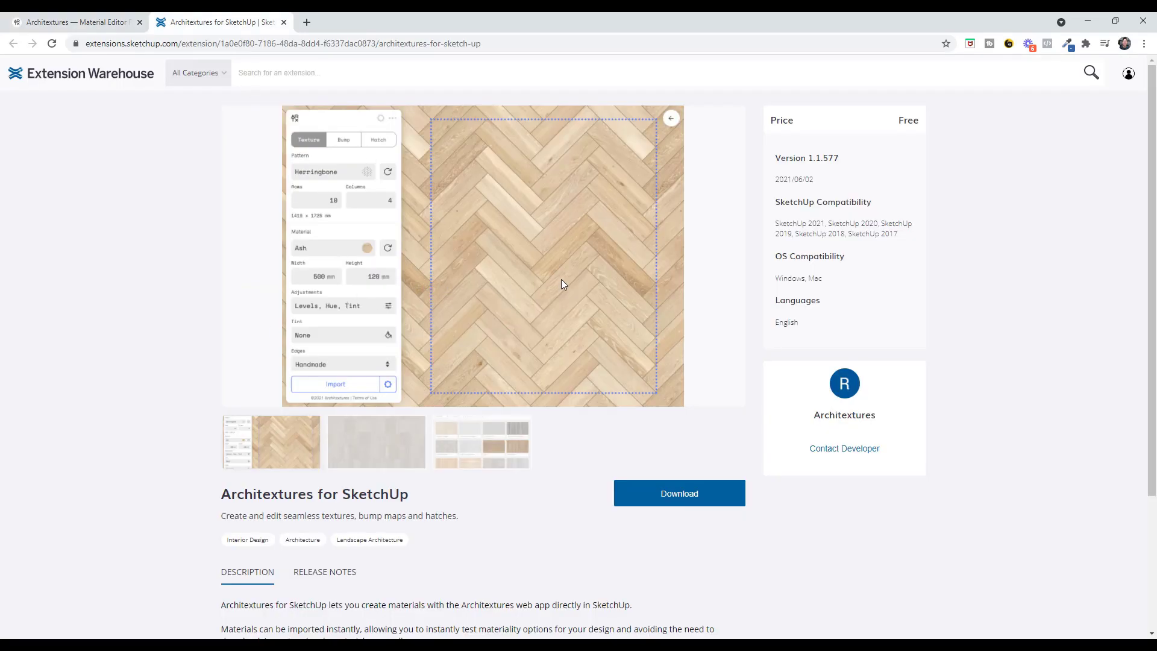
click(75, 22)
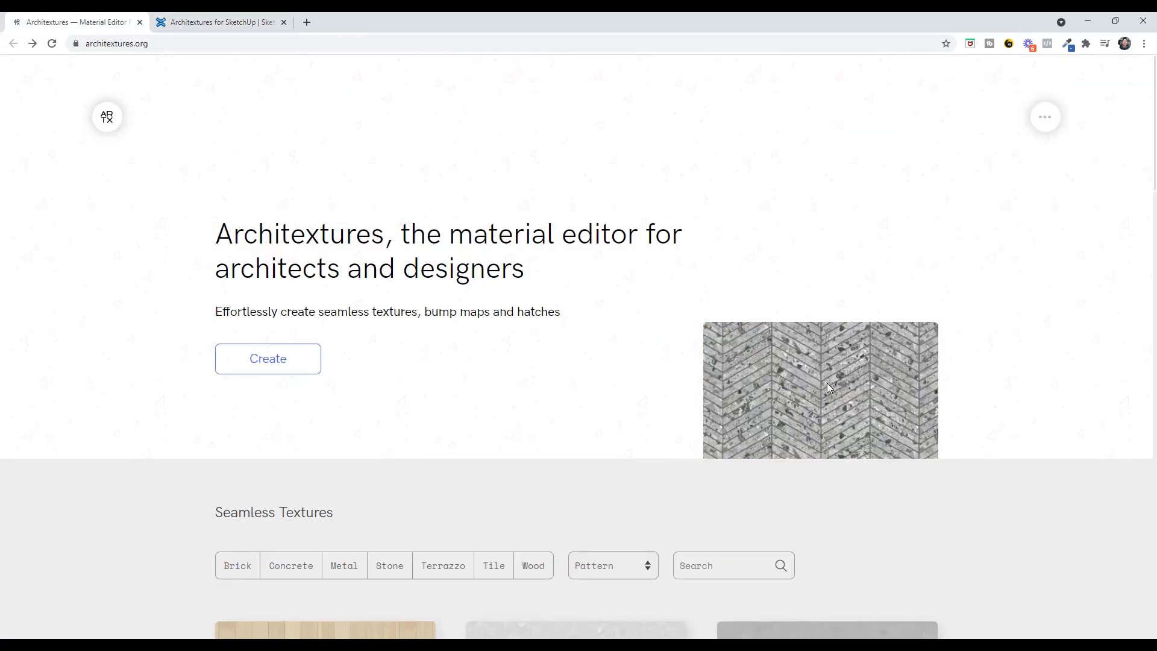
scroll(827, 389, down, 6)
scroll(892, 290, up, 6)
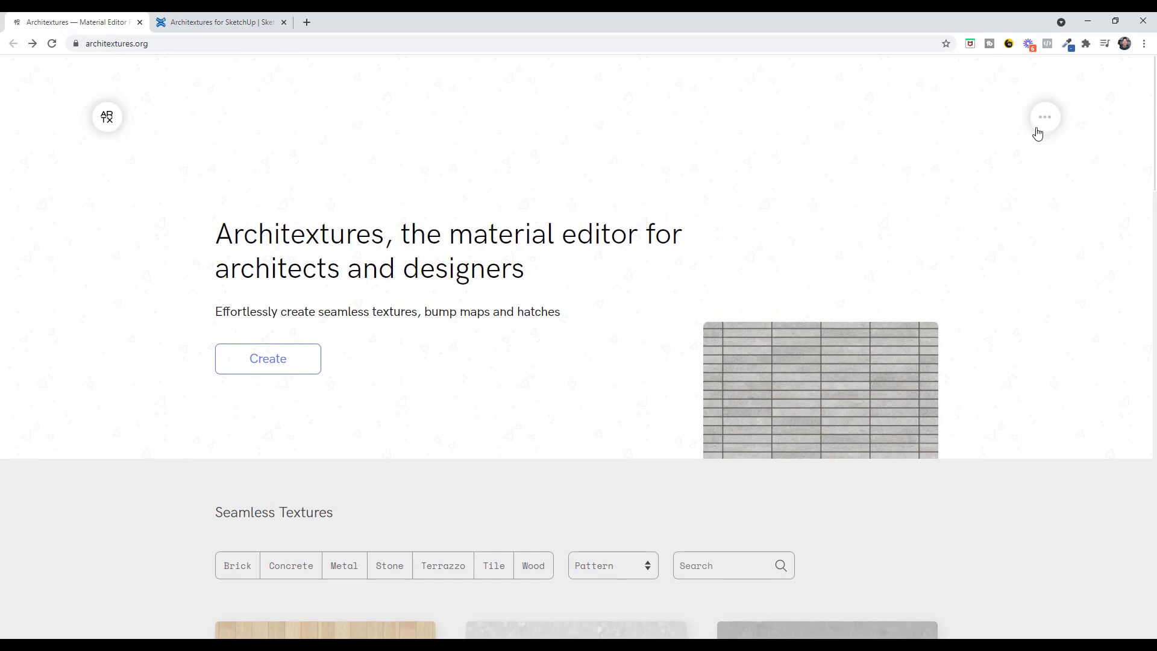
click(1038, 124)
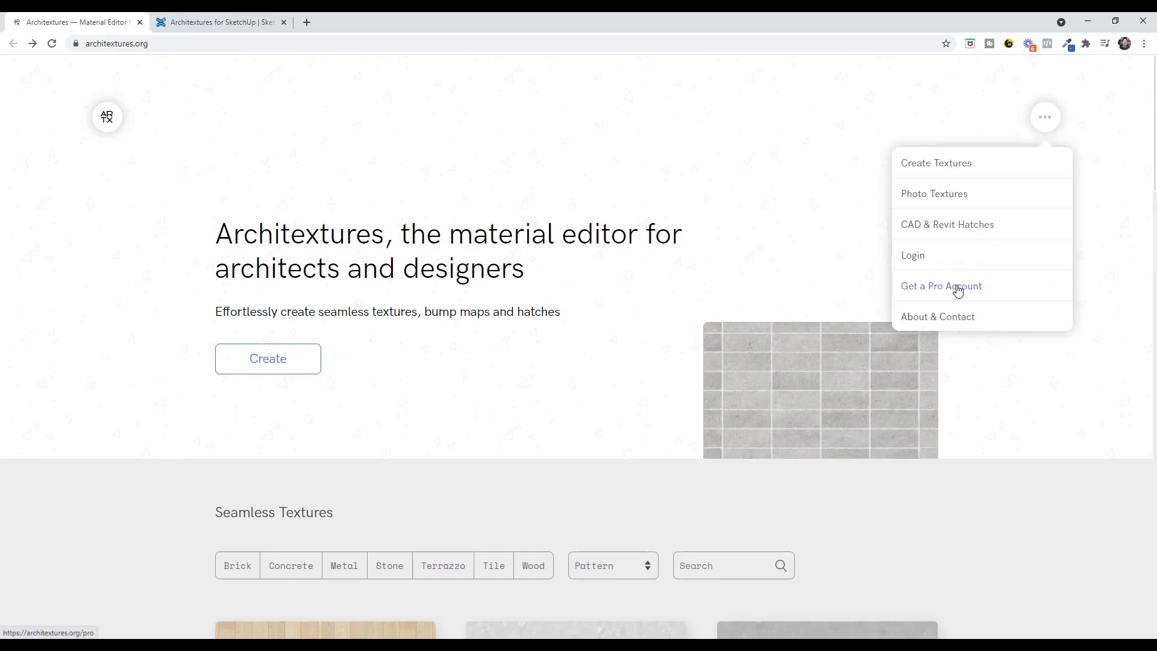
- Open Get a Pro Account and review the $5.99/month pricing and Pro features list
click(937, 298)
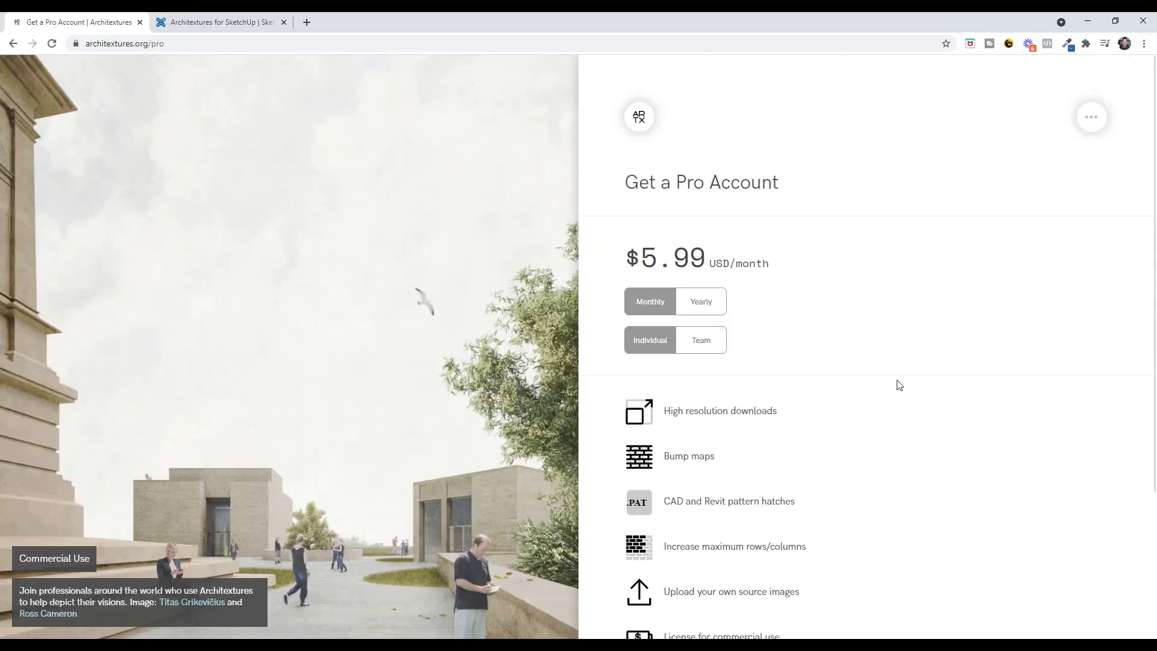
scroll(893, 432, down, 3)
mouse_move(806, 245)
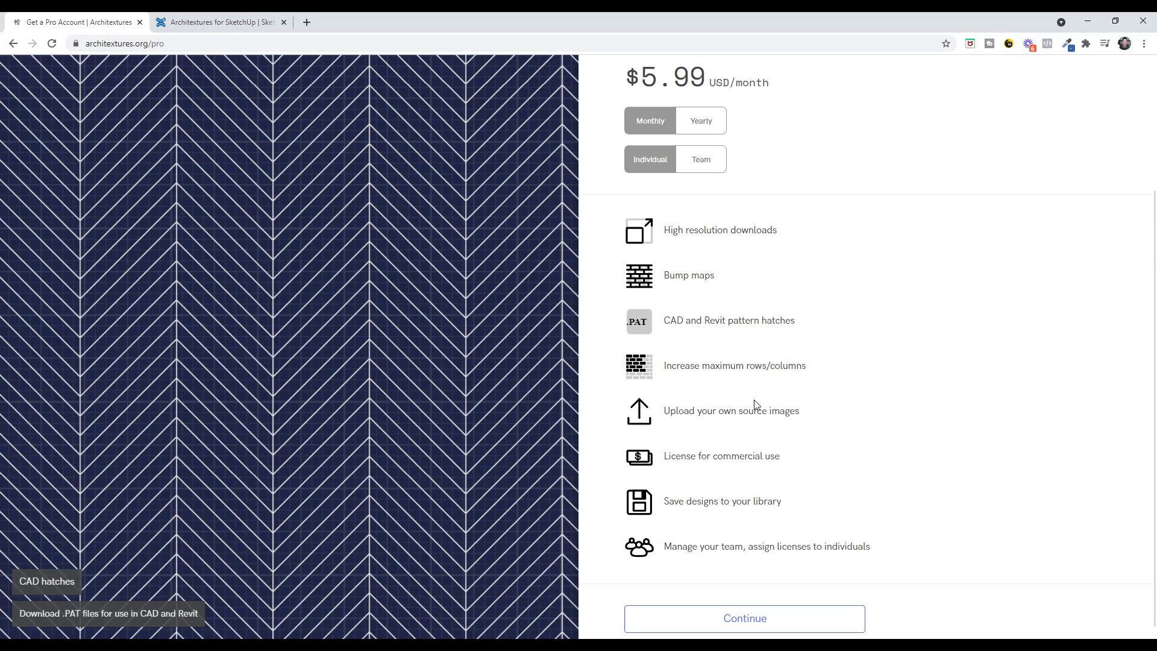
scroll(844, 426, down, 1)
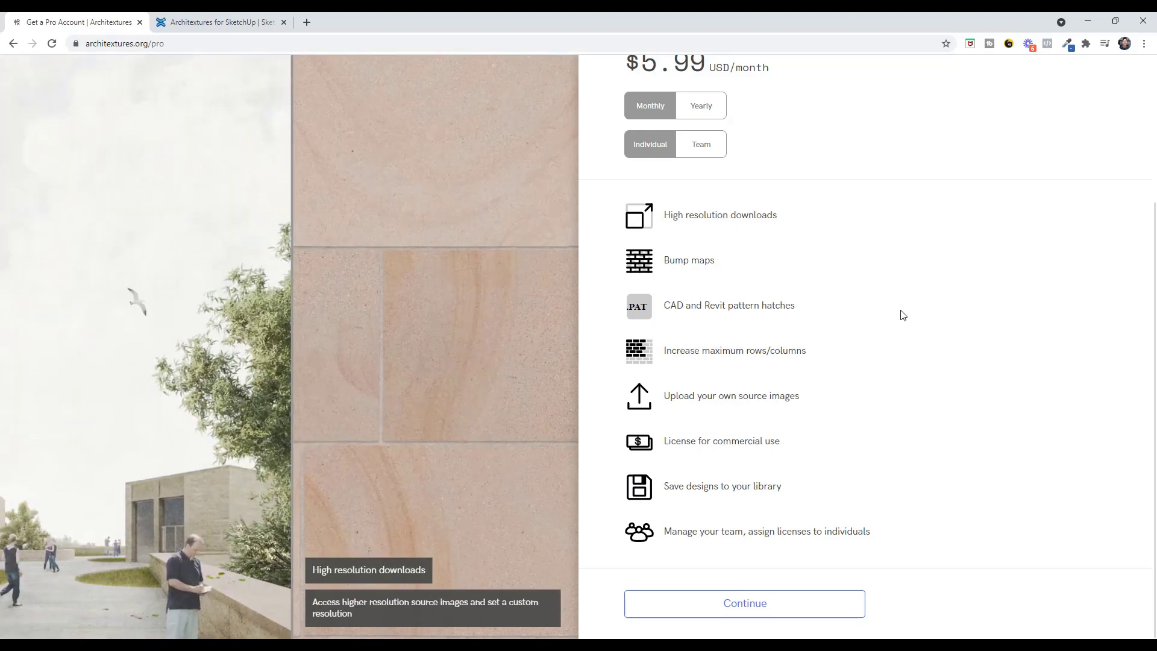
scroll(901, 329, up, 3)
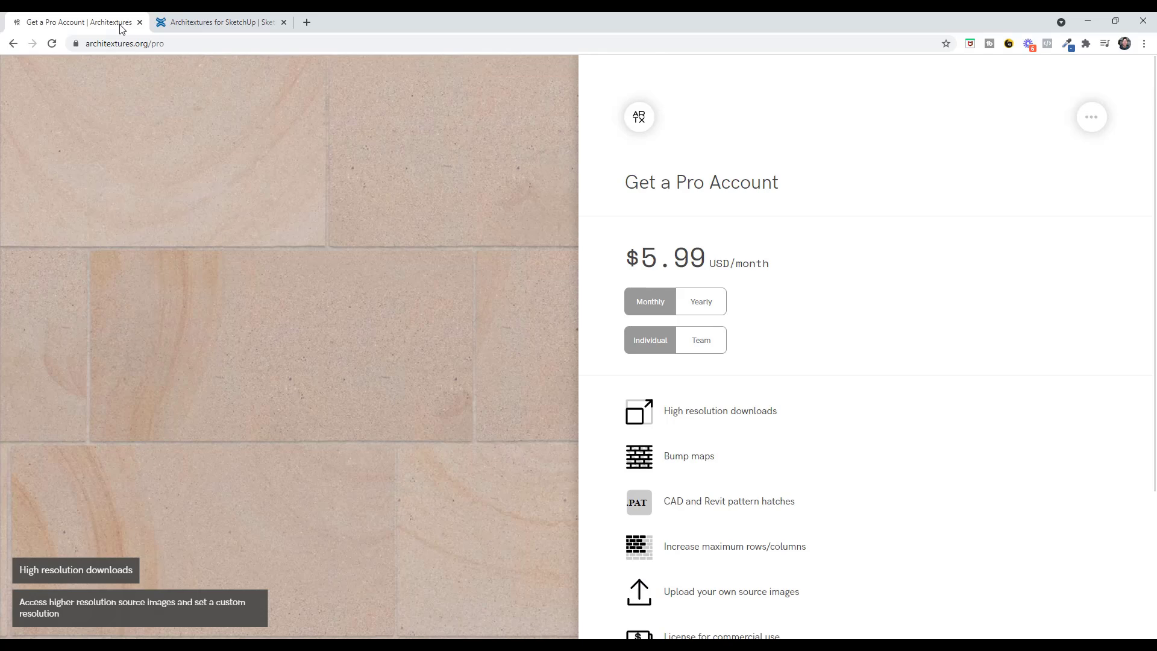
- Leave Chrome and return to SketchUp with the Select tool active
click(238, 22)
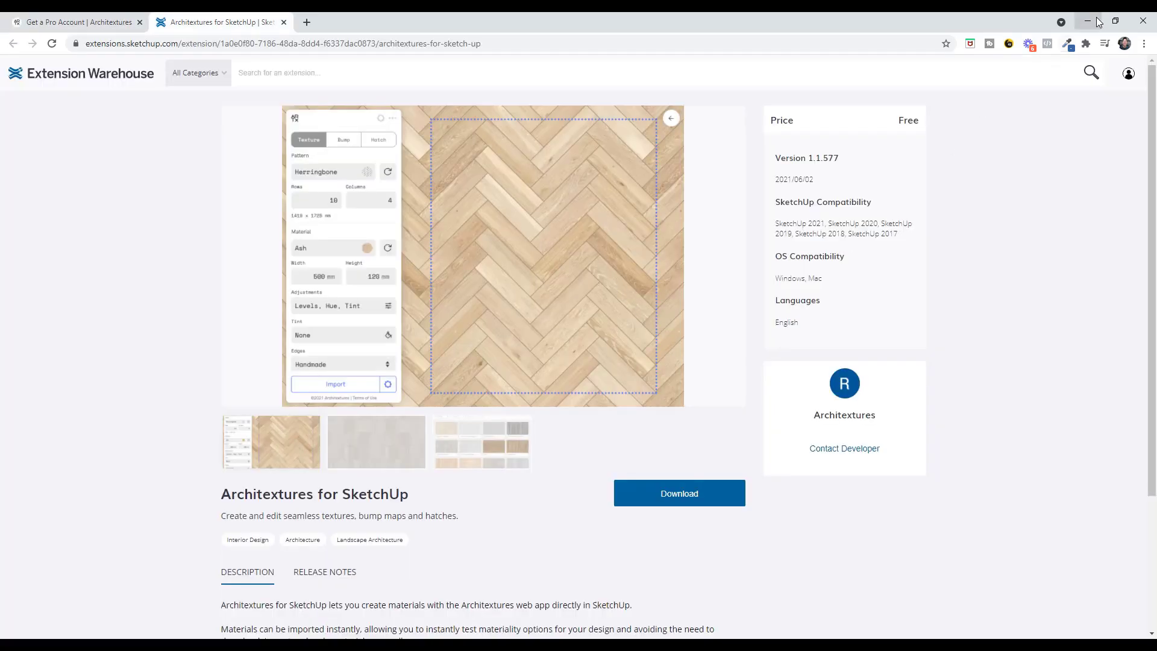
click(1087, 24)
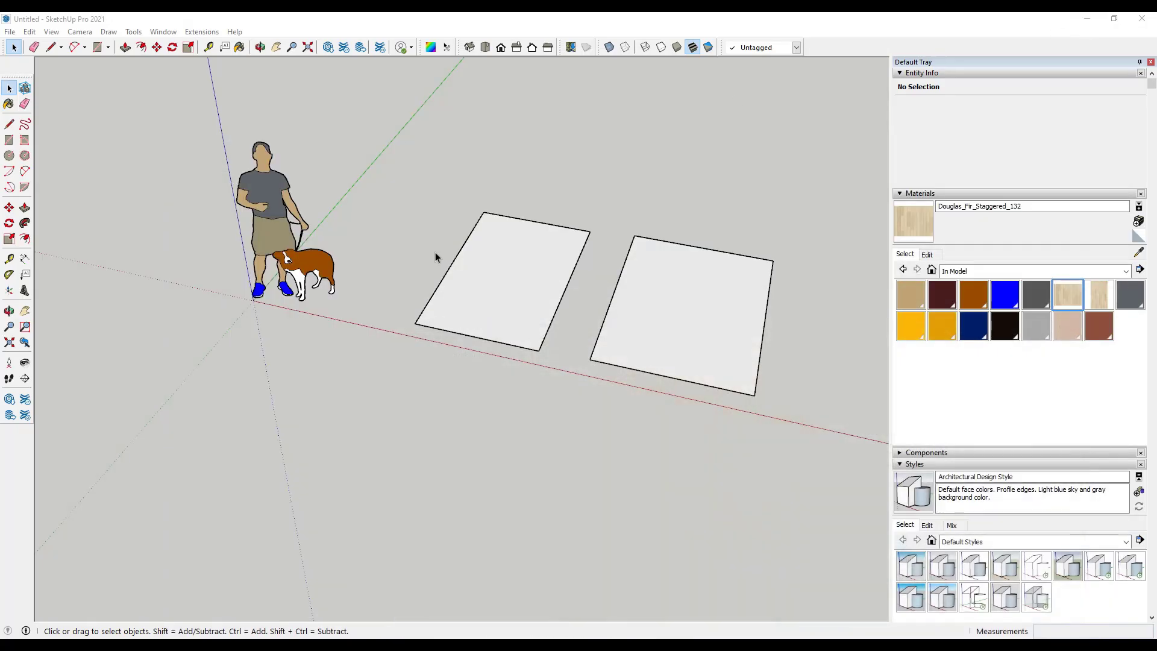
key(o)
key(space)
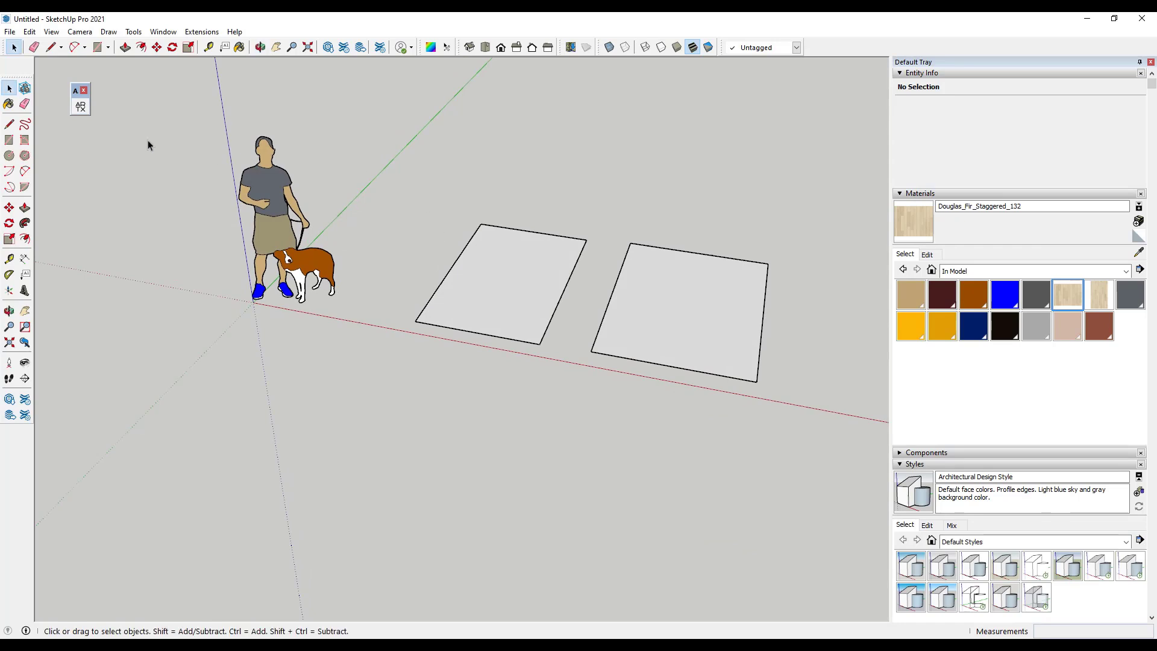
- Open the Architextures dialog beside the floor rectangles and browse its texture library
click(81, 108)
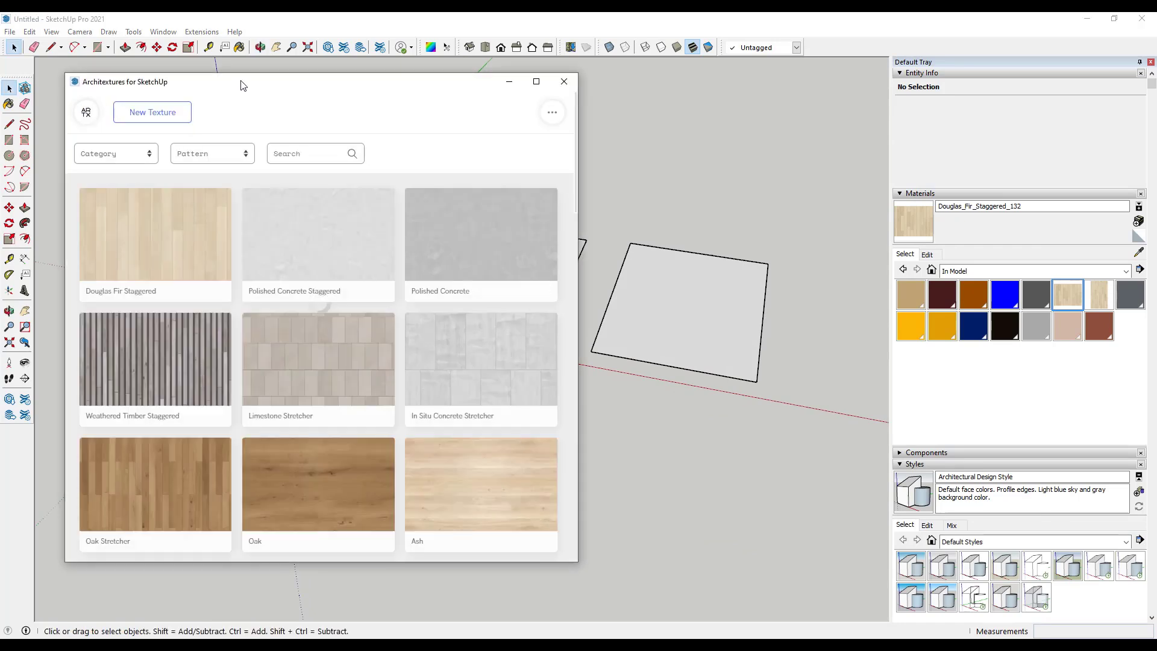
drag(240, 83, 222, 75)
middle_drag(708, 270, 563, 259)
scroll(609, 263, up, 2)
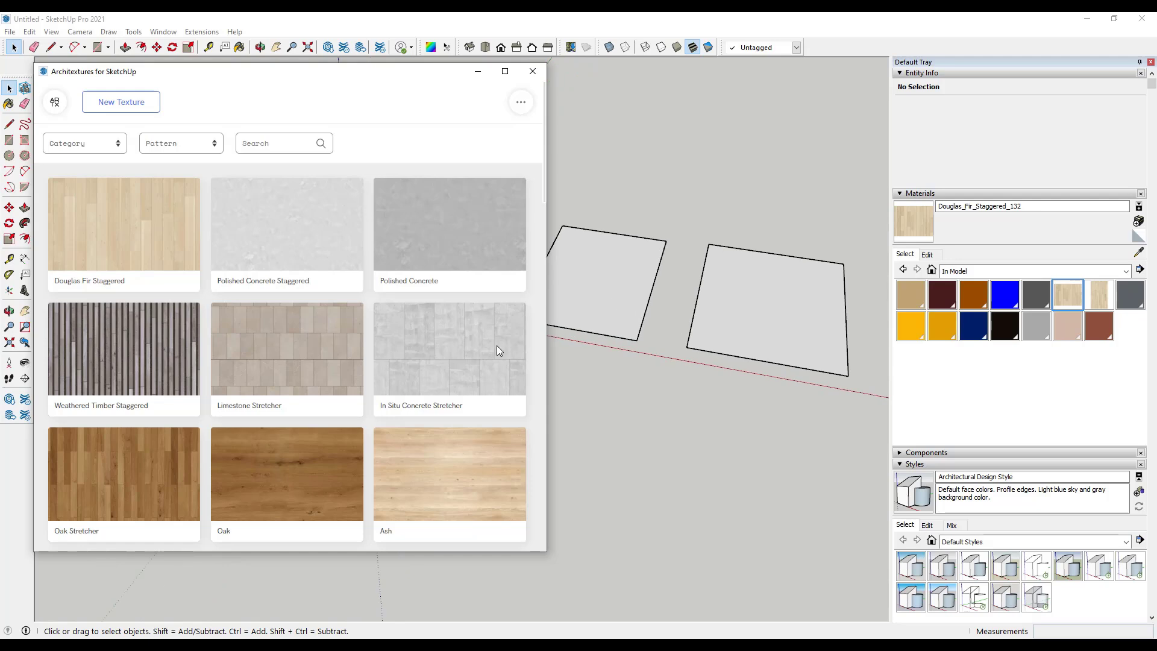
scroll(302, 471, down, 5)
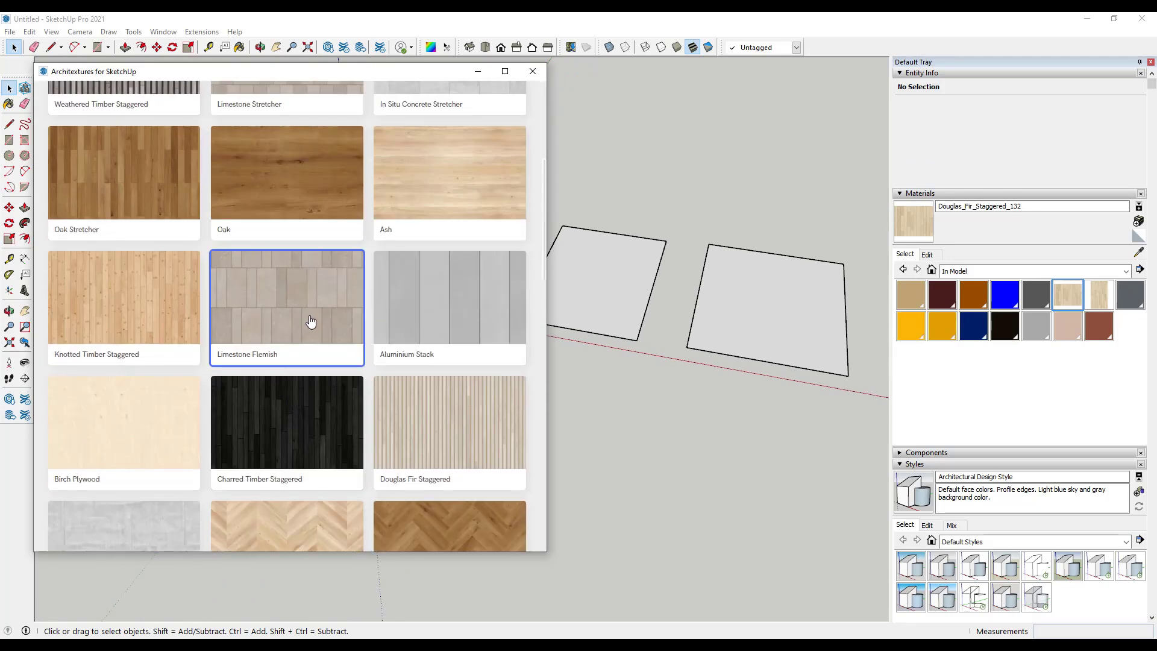
scroll(310, 322, down, 9)
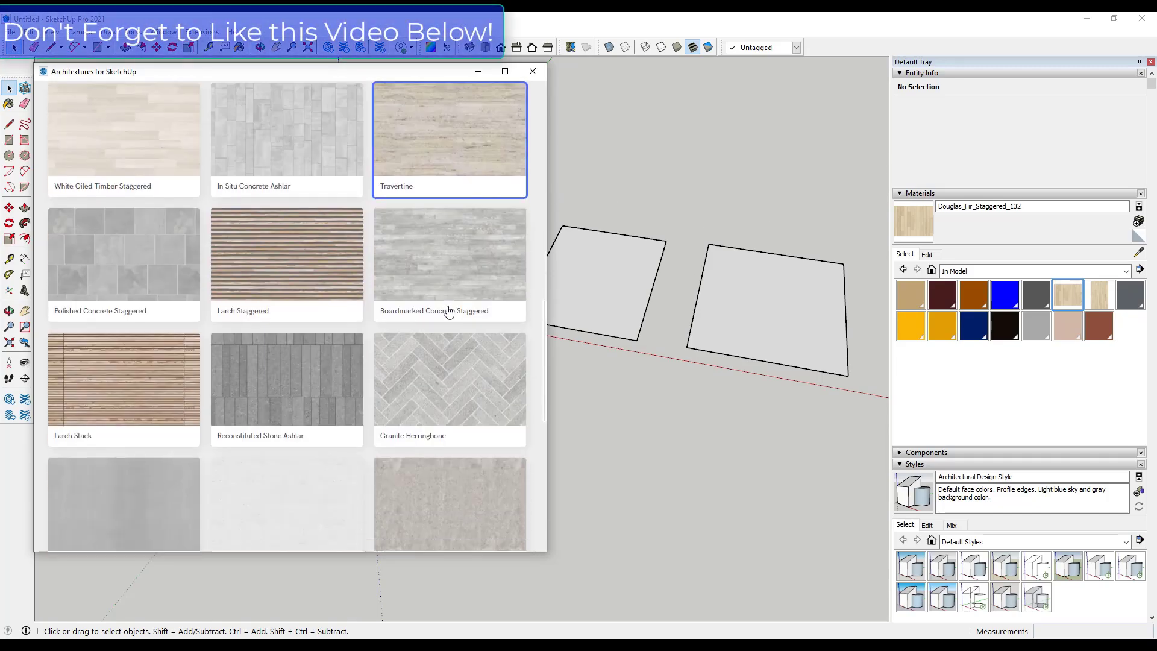
scroll(448, 311, down, 10)
scroll(443, 361, up, 8)
scroll(290, 324, up, 10)
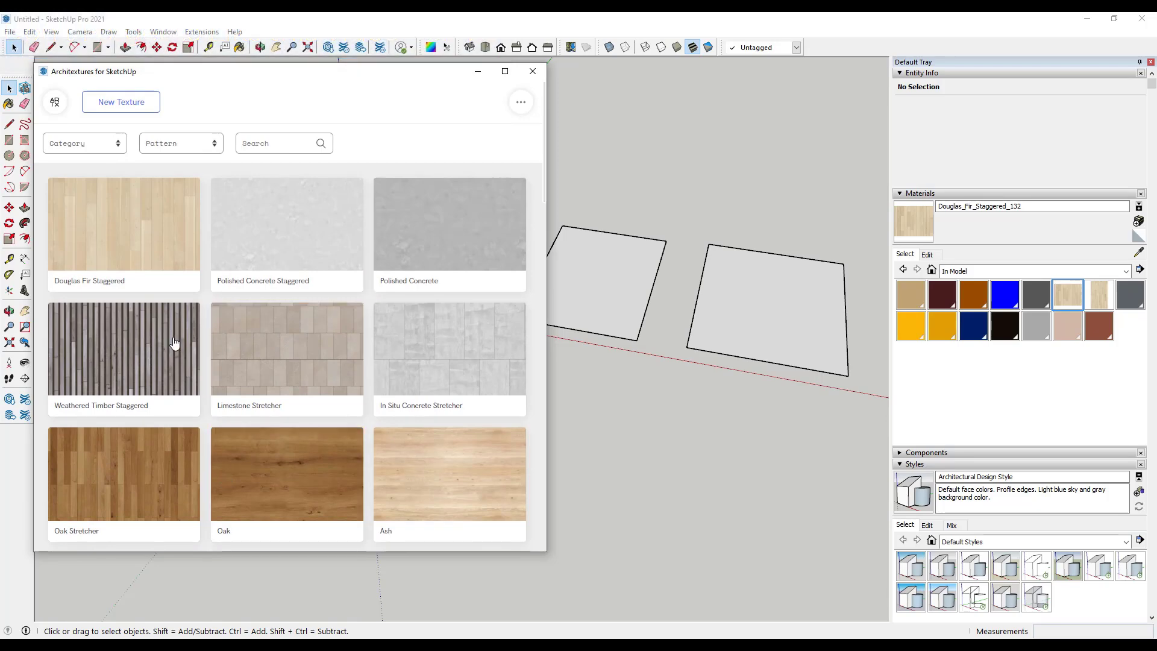
- Import Douglas_Fir_Staggered_1 from Architextures and paint the left floor rectangle with it
click(138, 248)
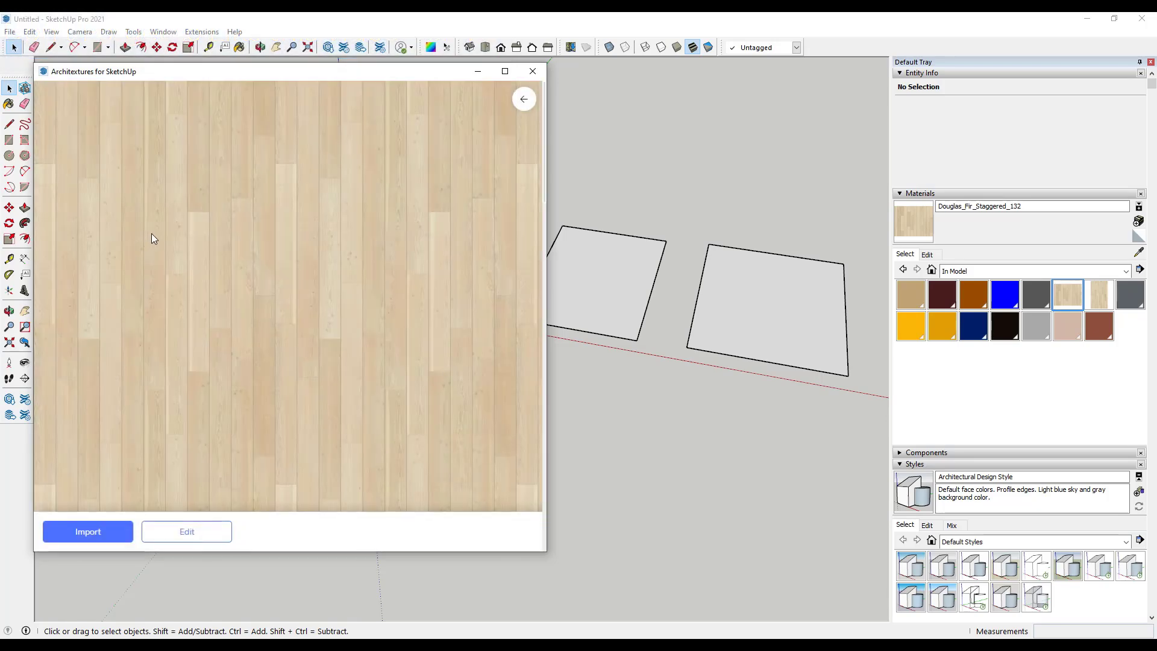
click(86, 533)
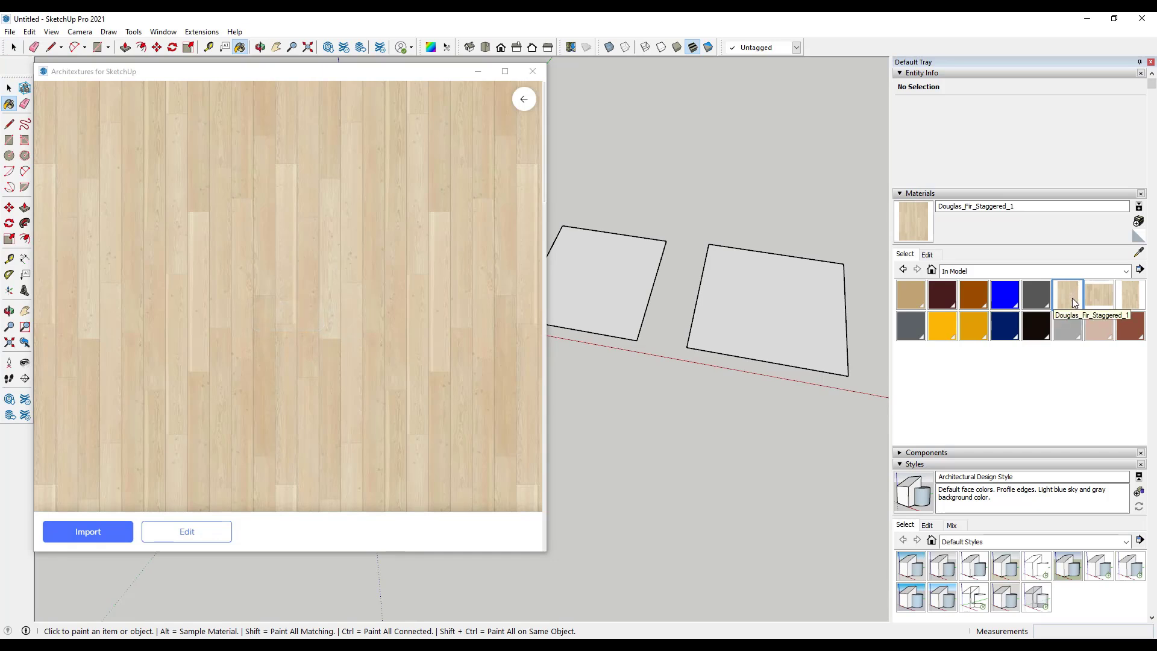
click(621, 281)
scroll(606, 280, up, 2)
scroll(605, 280, up, 1)
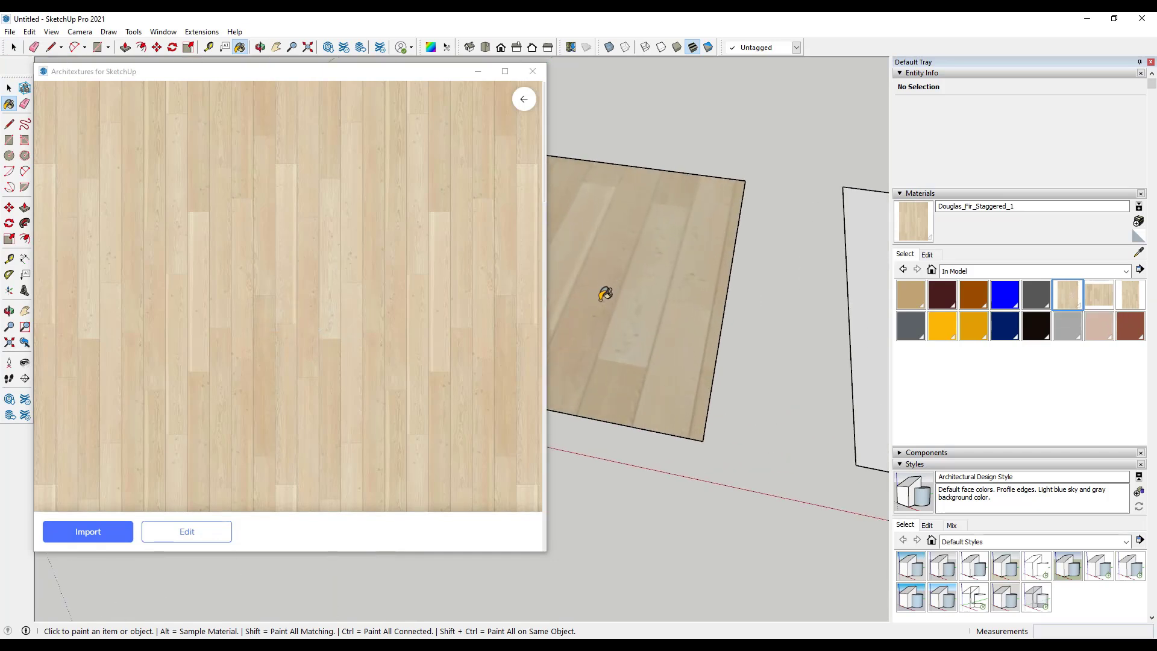
scroll(606, 293, down, 3)
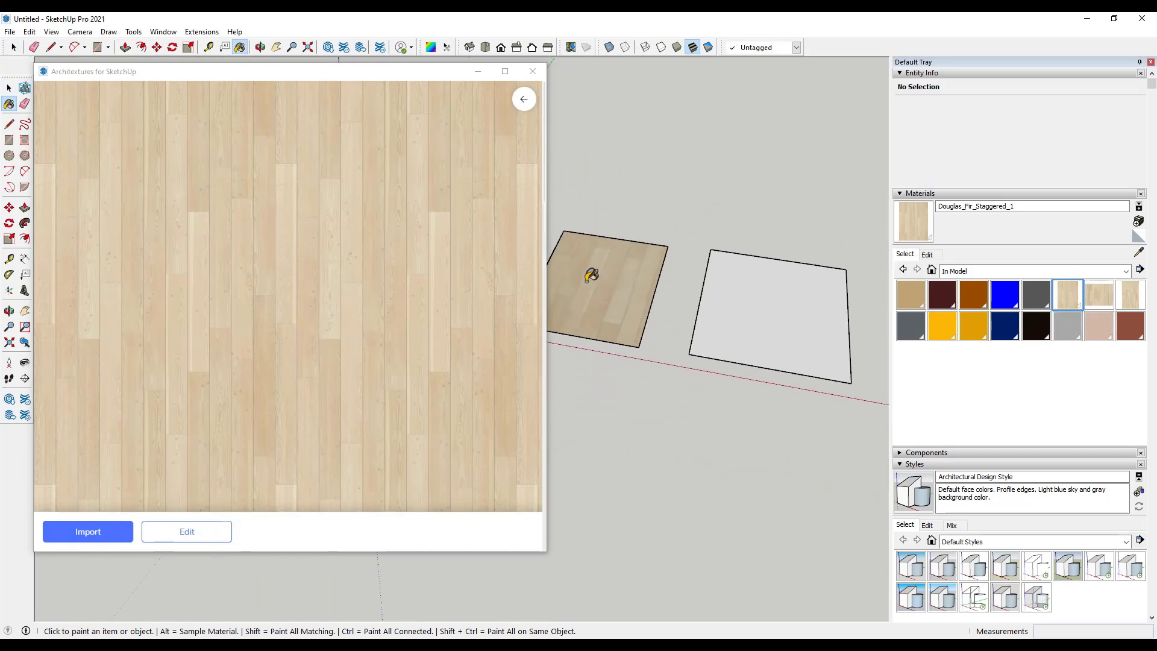
- Open the texture in the Architextures editor and preview the Stack, Staggered and Herringbone patterns
click(180, 531)
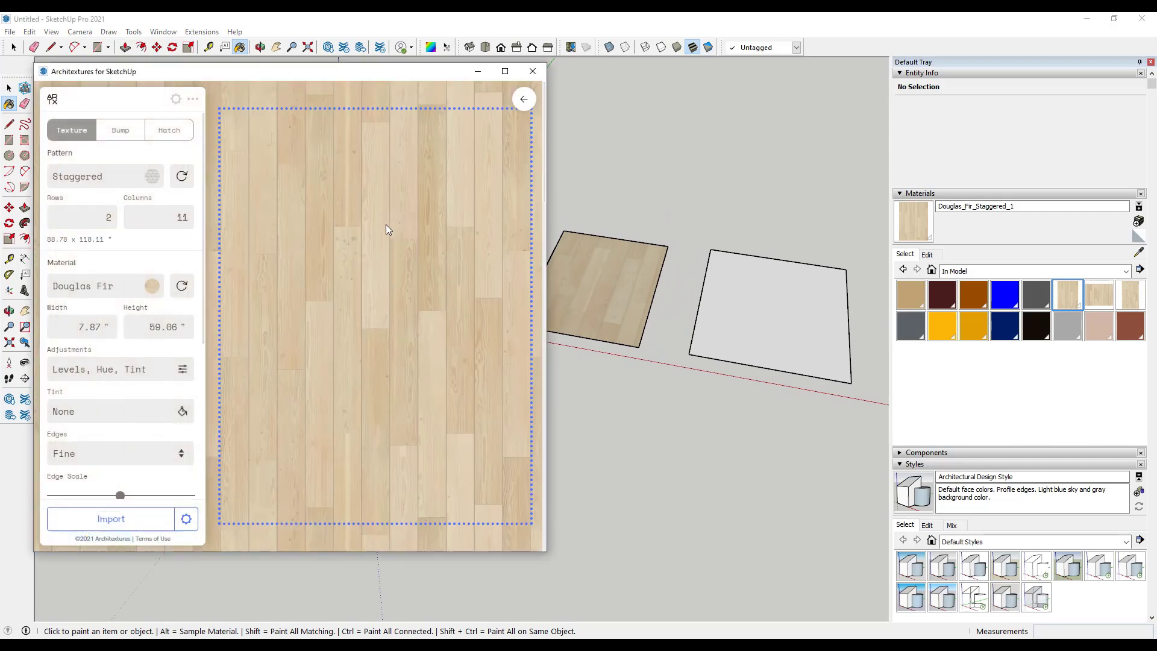
click(98, 176)
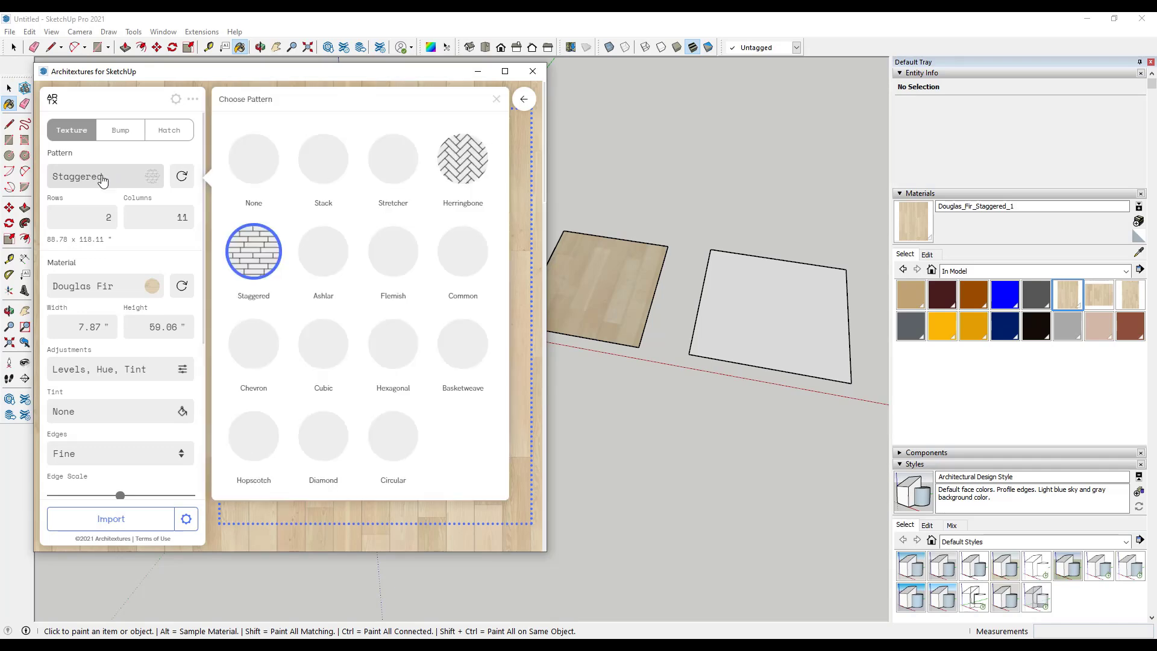
click(325, 175)
click(86, 181)
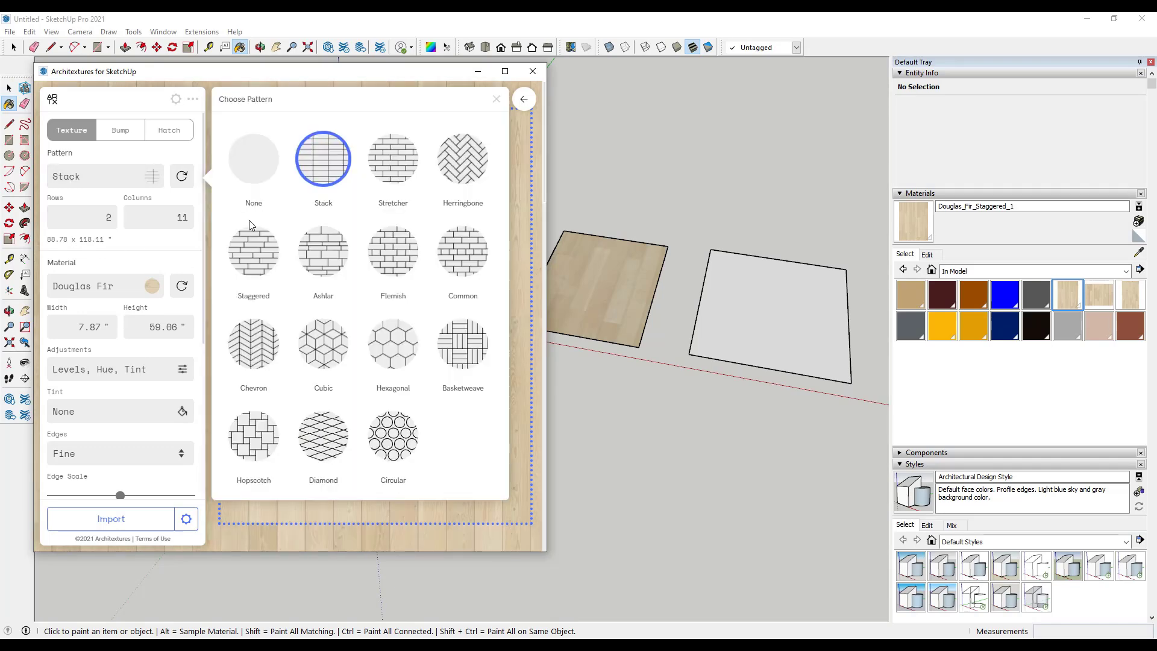
click(260, 252)
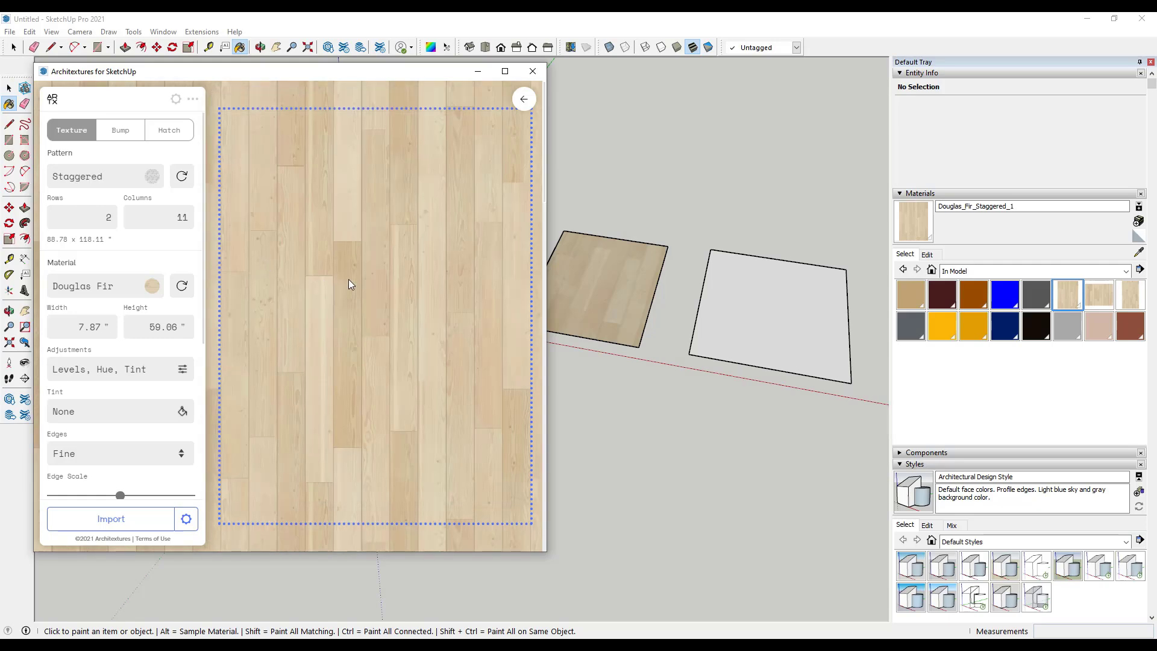
click(121, 181)
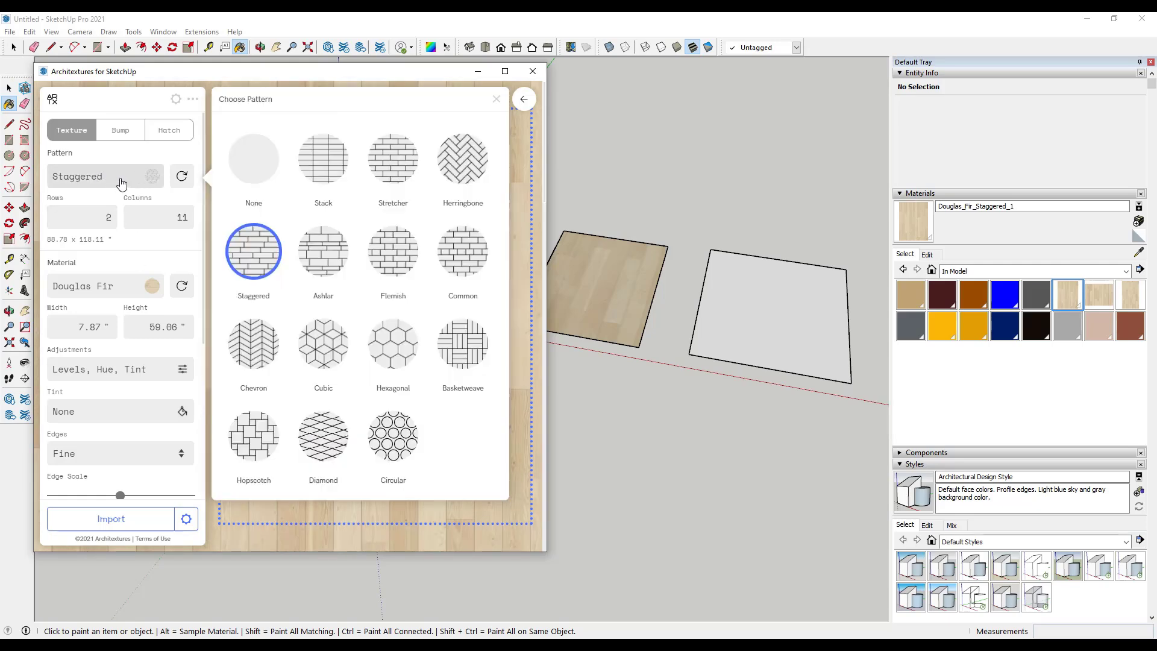
click(456, 167)
- Preview the Stretcher, Cubic and Basketweave patterns, then settle on Staggered
click(97, 180)
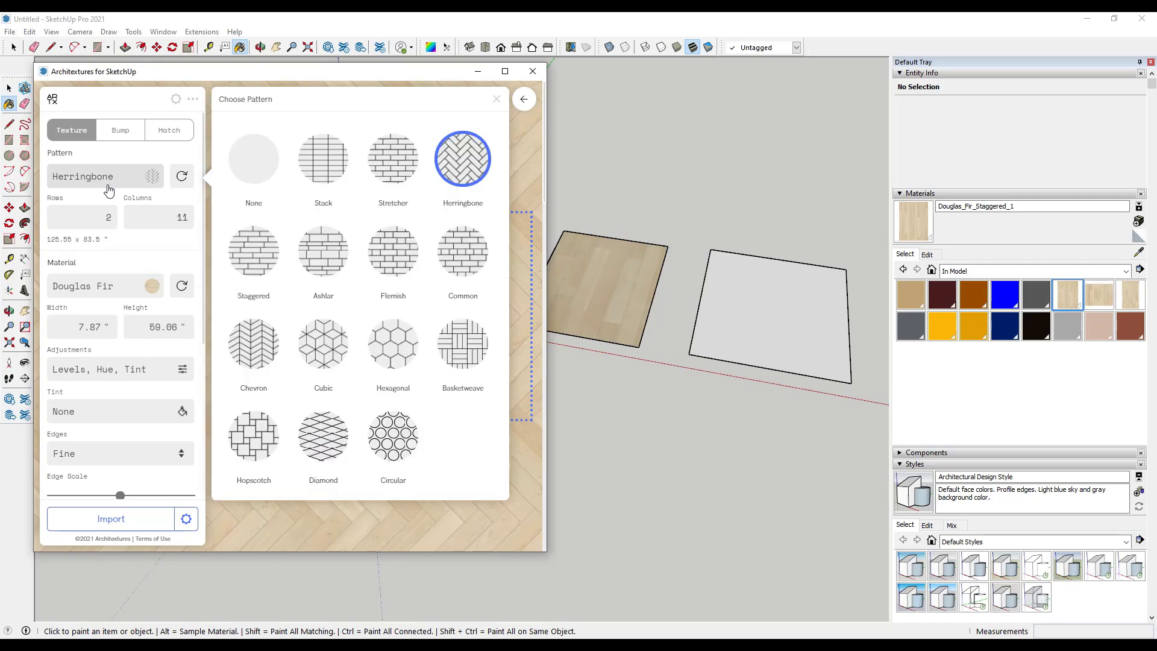
click(405, 163)
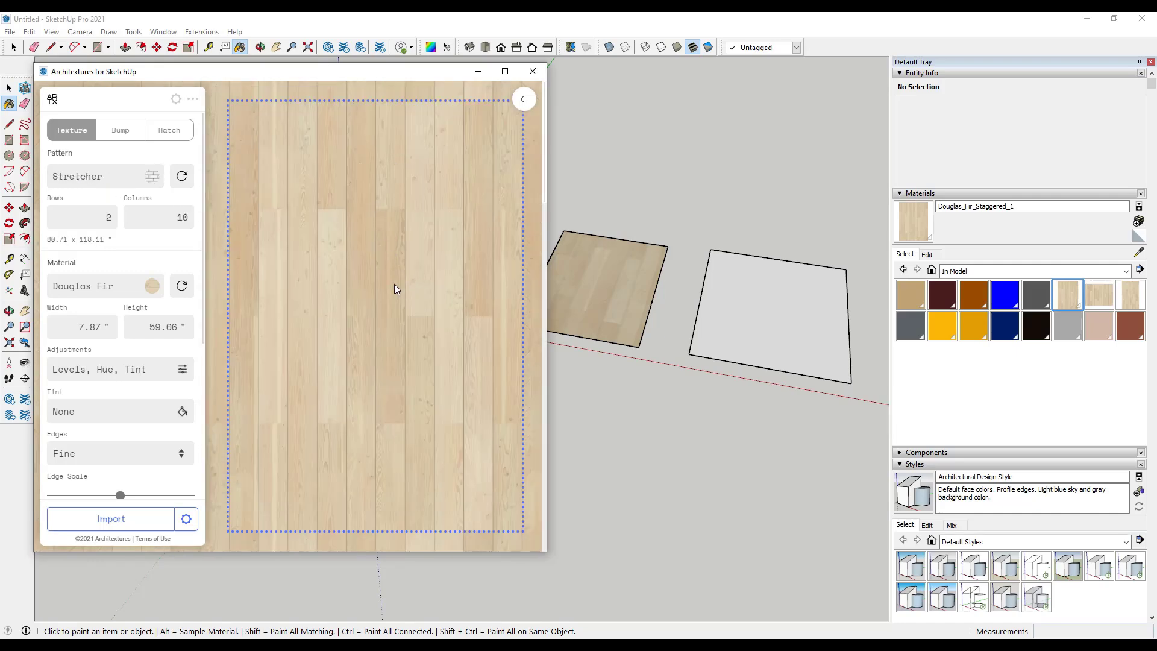
click(99, 184)
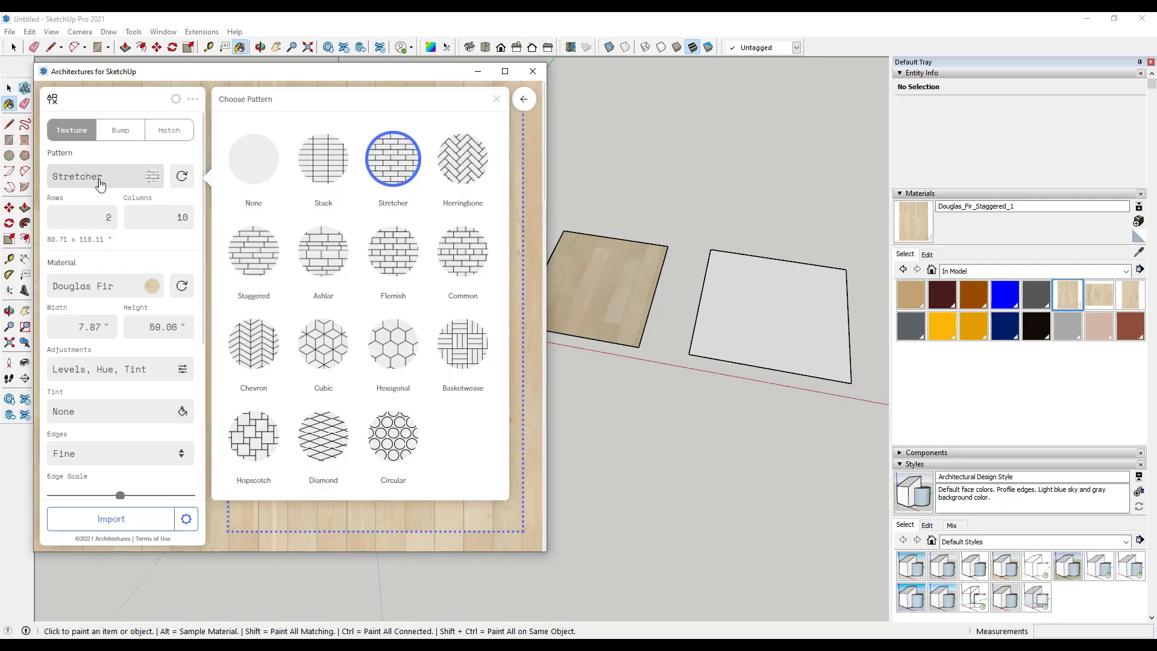
click(325, 348)
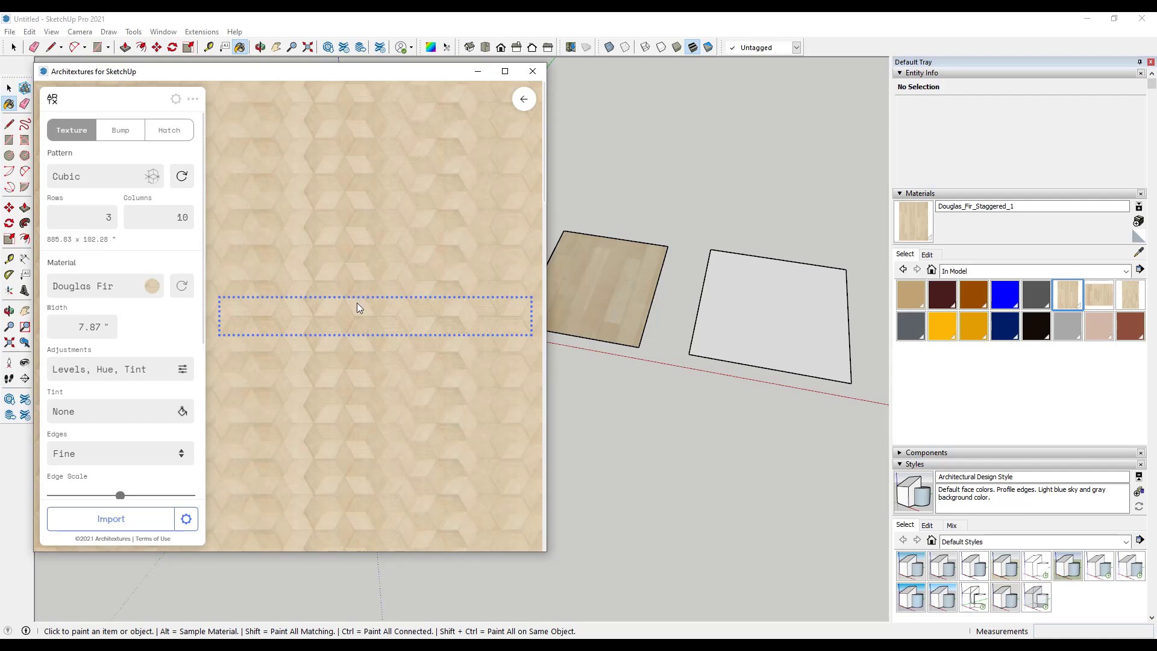
click(97, 176)
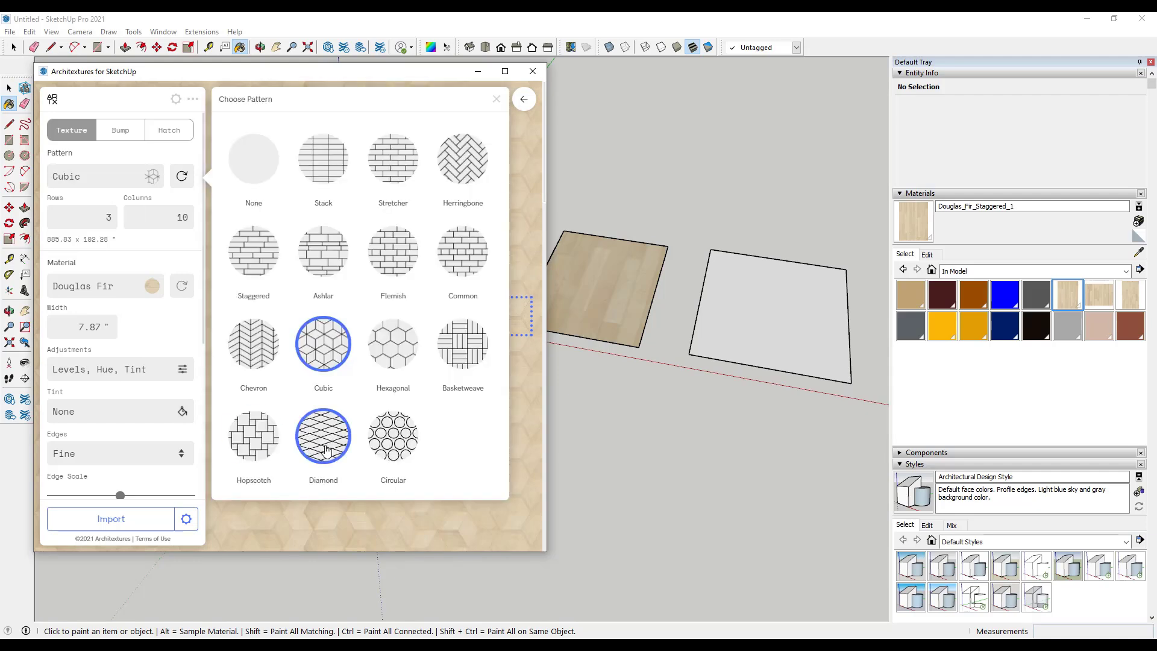
click(457, 349)
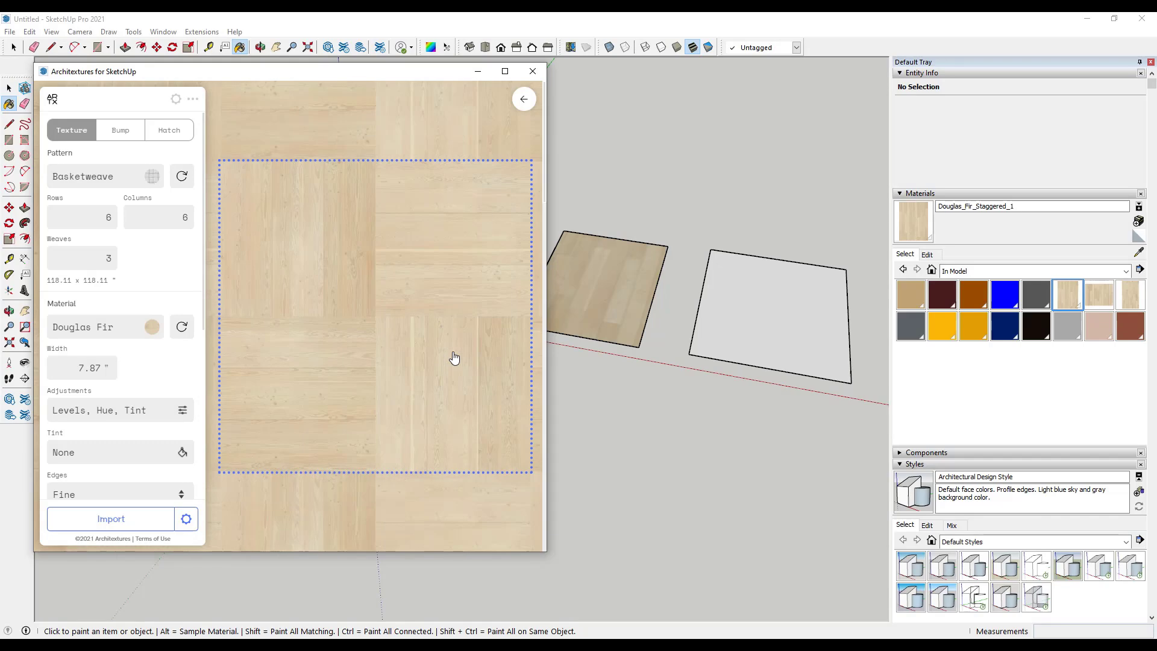
click(85, 181)
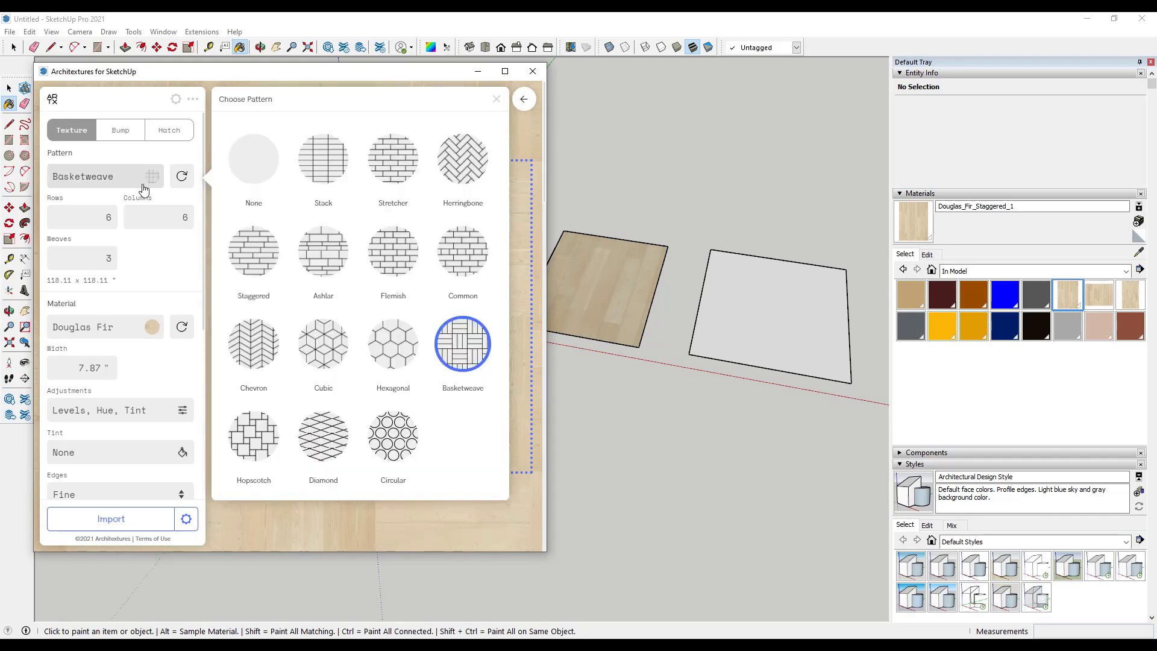
click(247, 268)
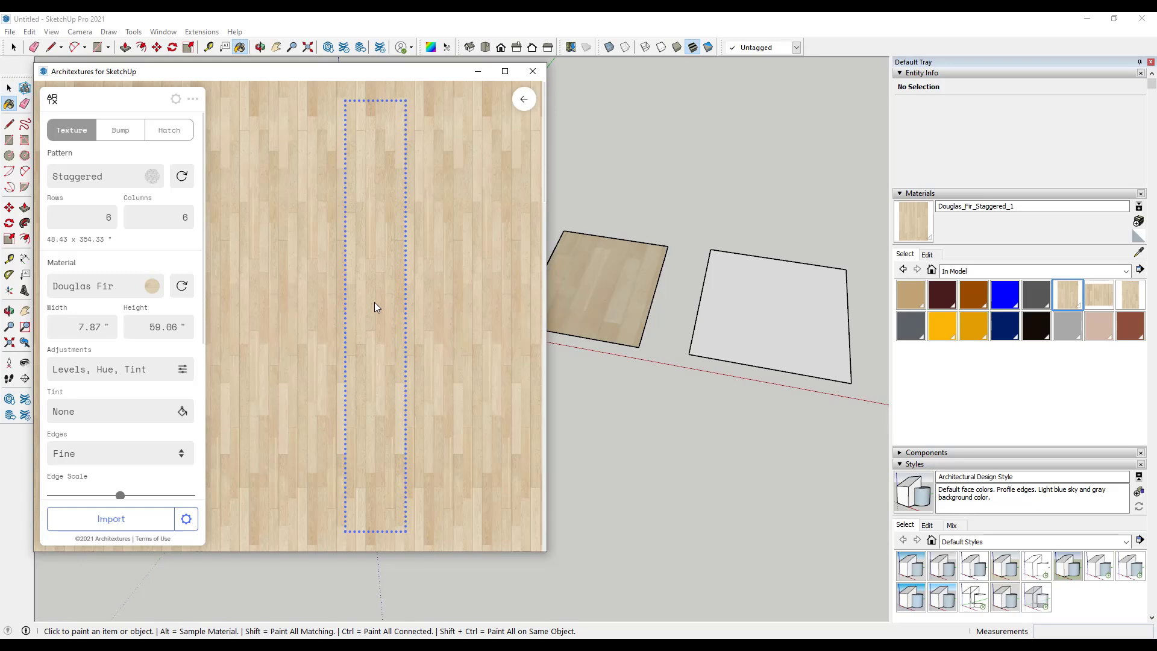
- Set the staggered layout to 4 rows and 10 columns
double_click(108, 217)
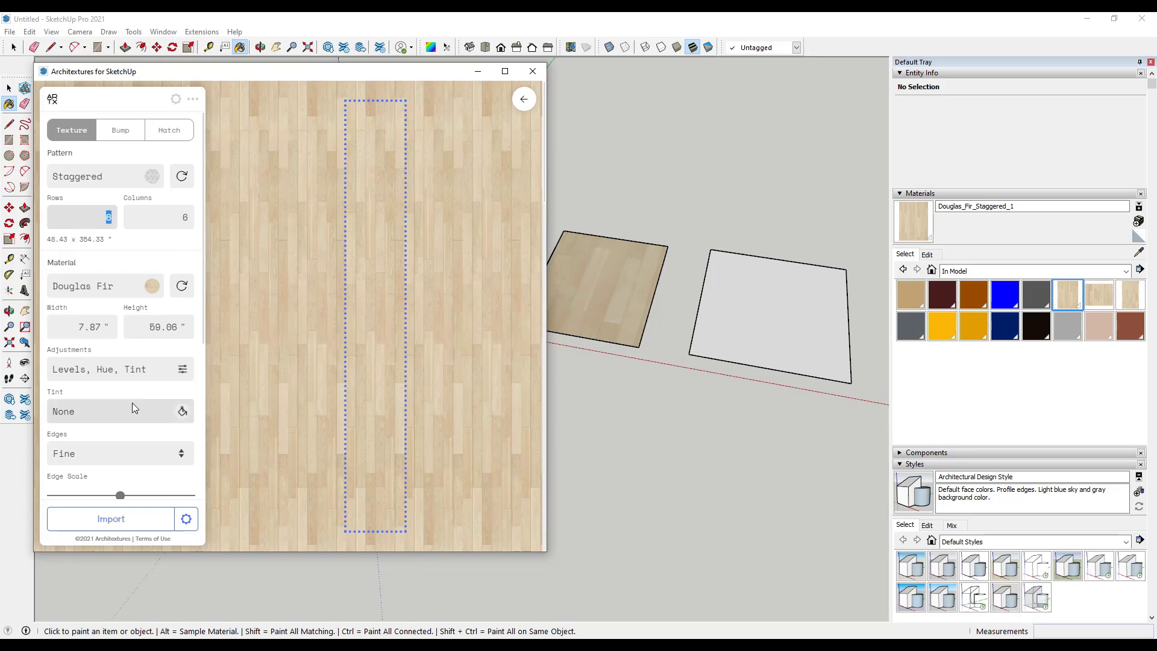
text(10)
key(Tab)
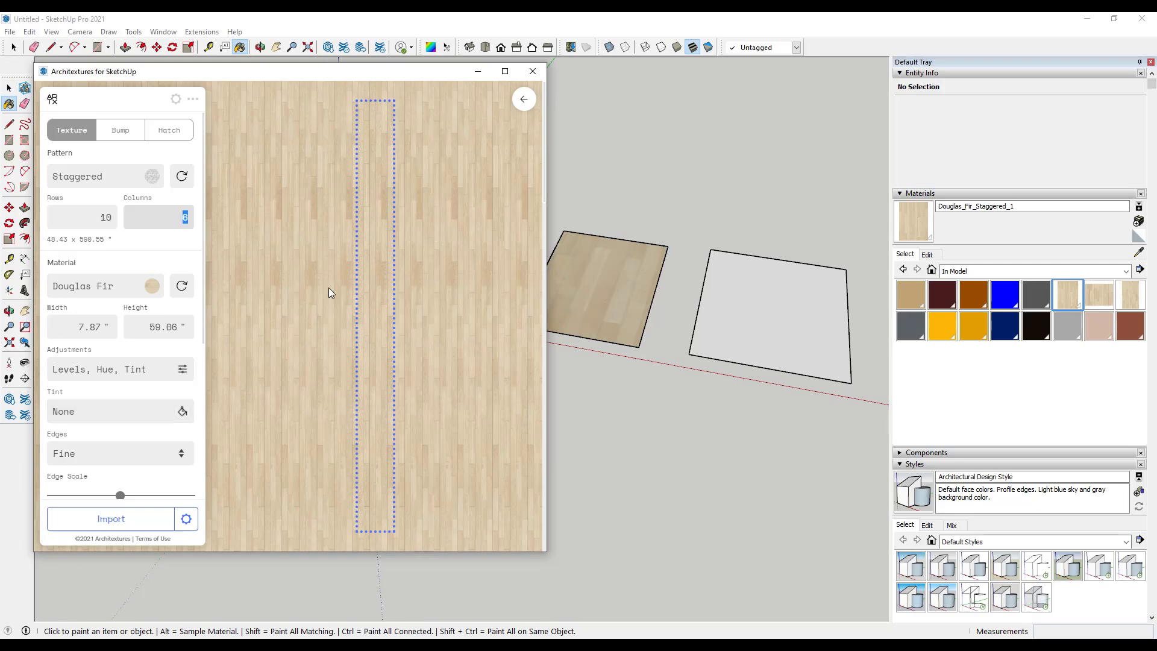
click(113, 227)
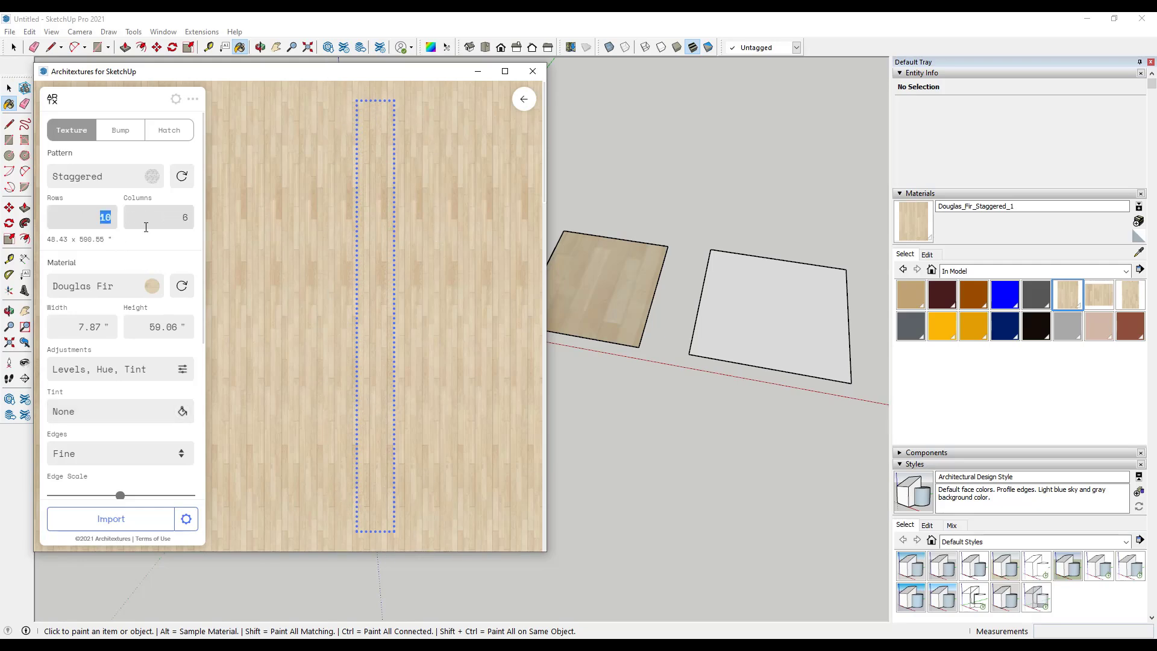
text(4)
key(Tab)
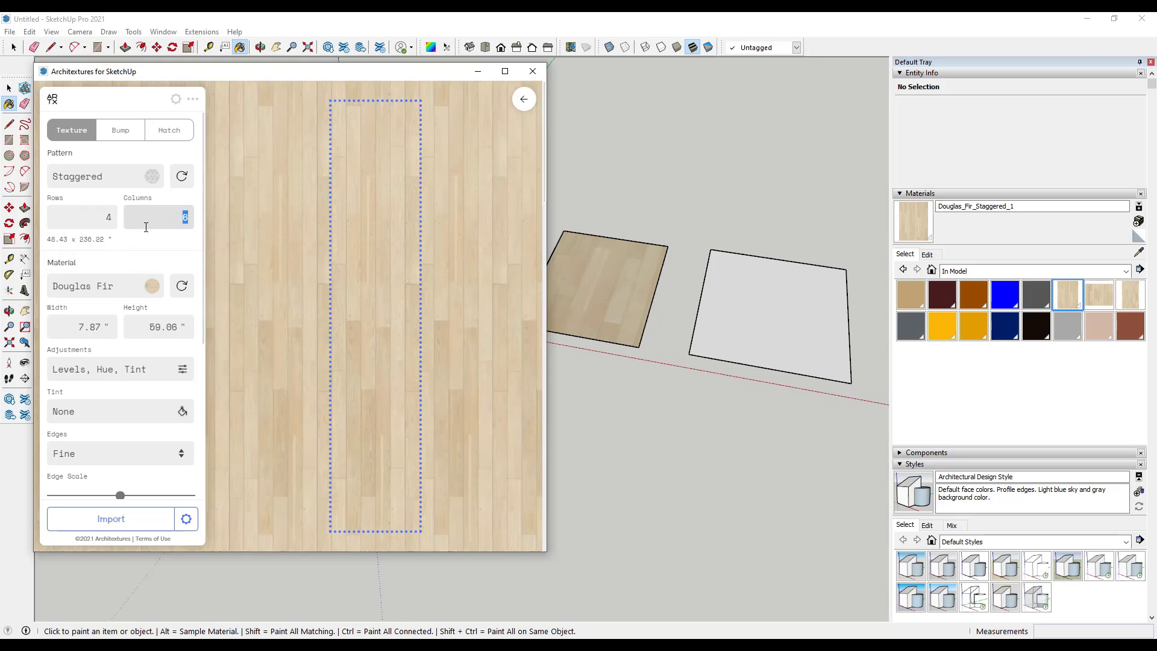
text(10)
key(Tab)
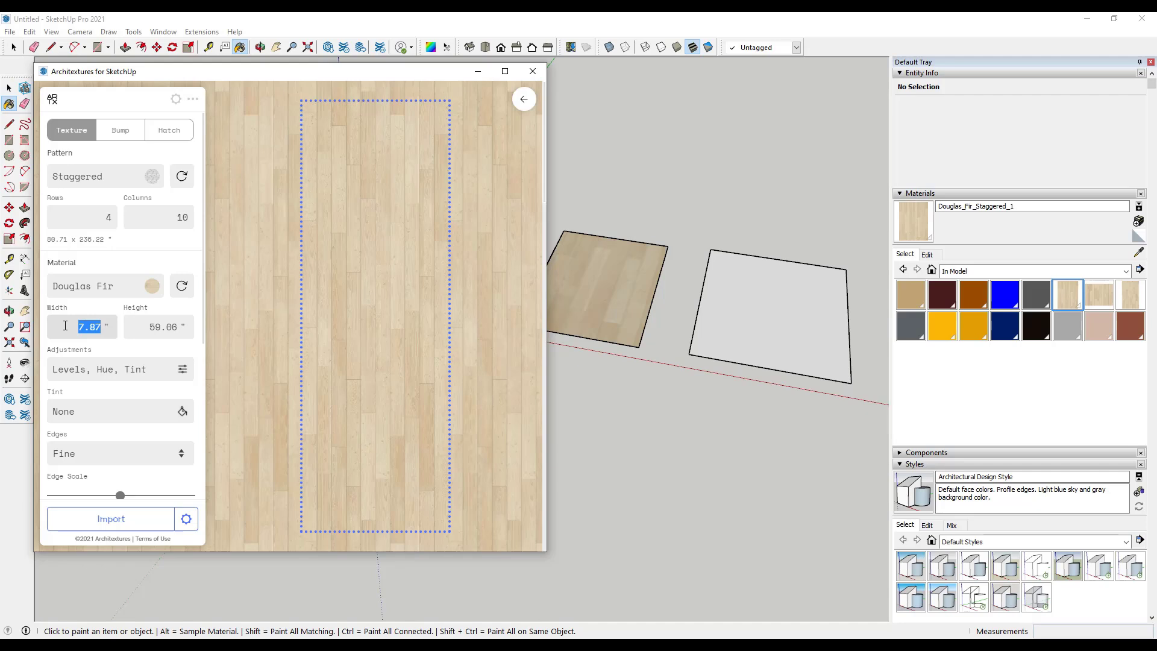
- Set the planks to 3 inches wide by 30 inches long
text(3)
key(Tab)
text(30)
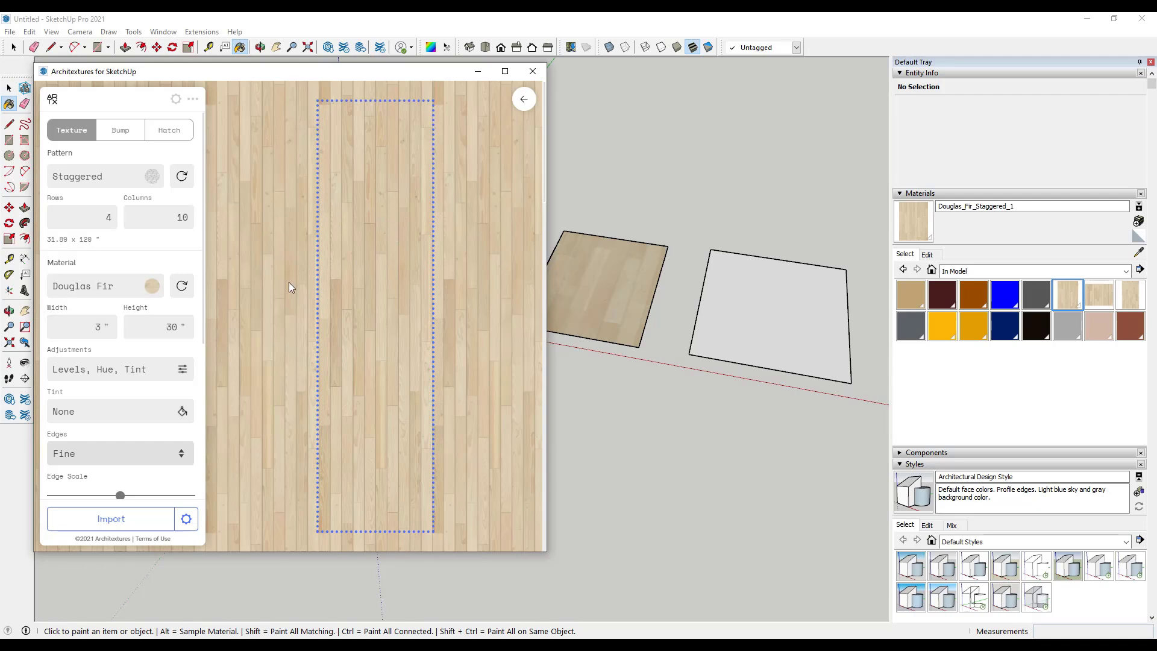
- Change the plank material to Birch Plywood after trying Sycamore
click(112, 292)
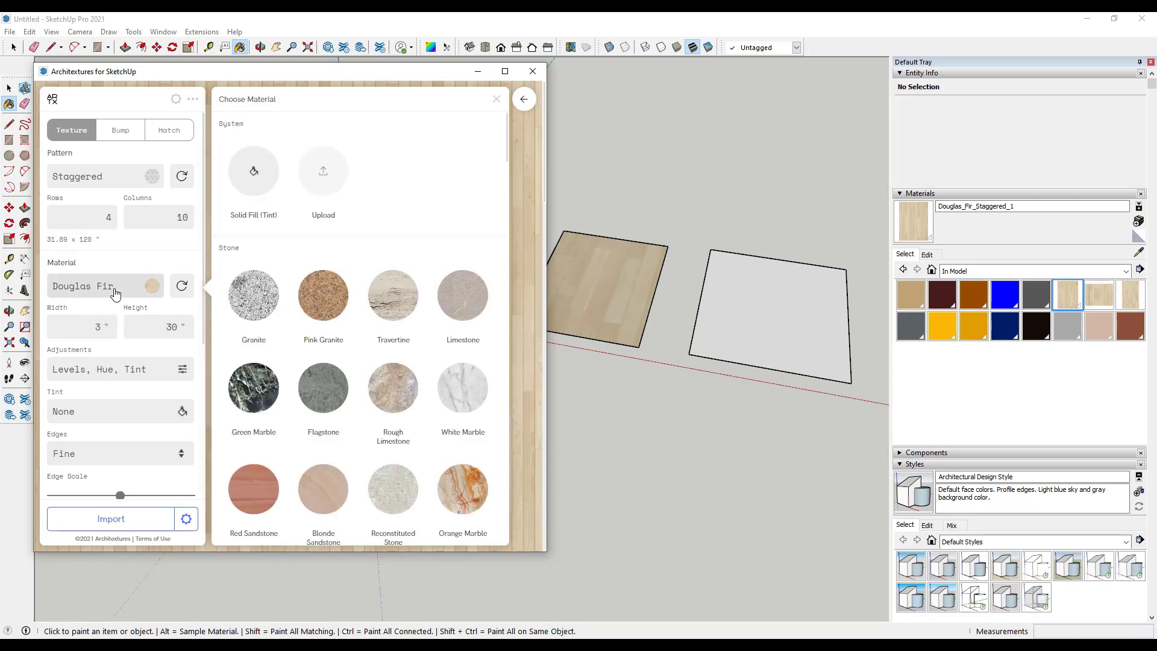
scroll(403, 361, down, 10)
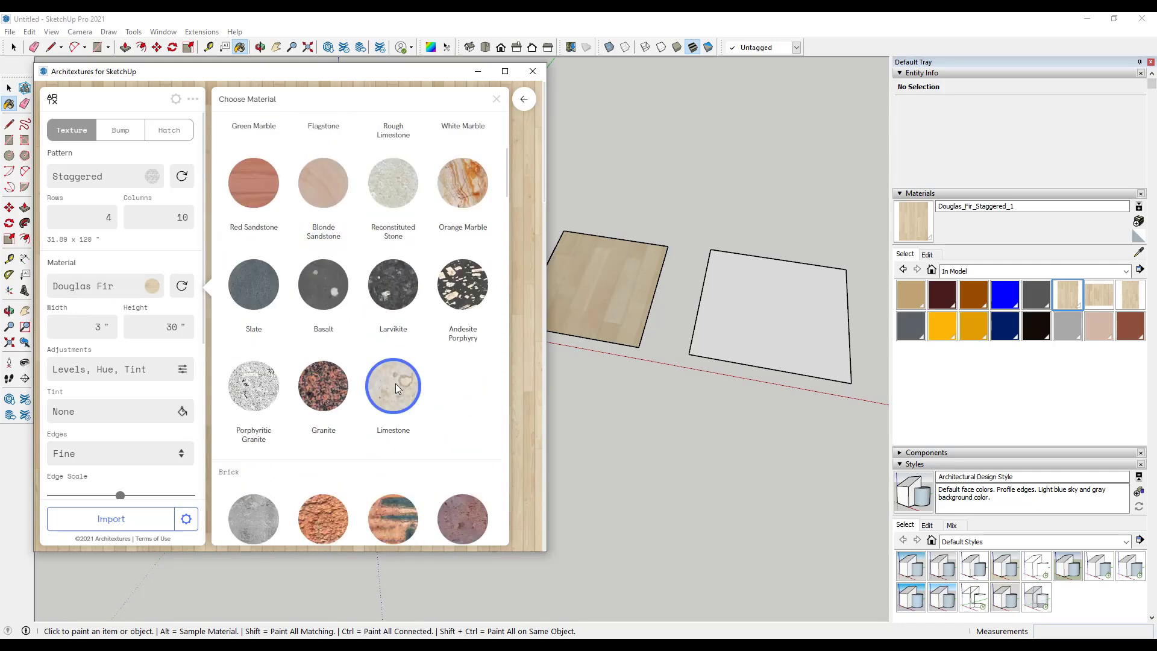
scroll(403, 362, down, 10)
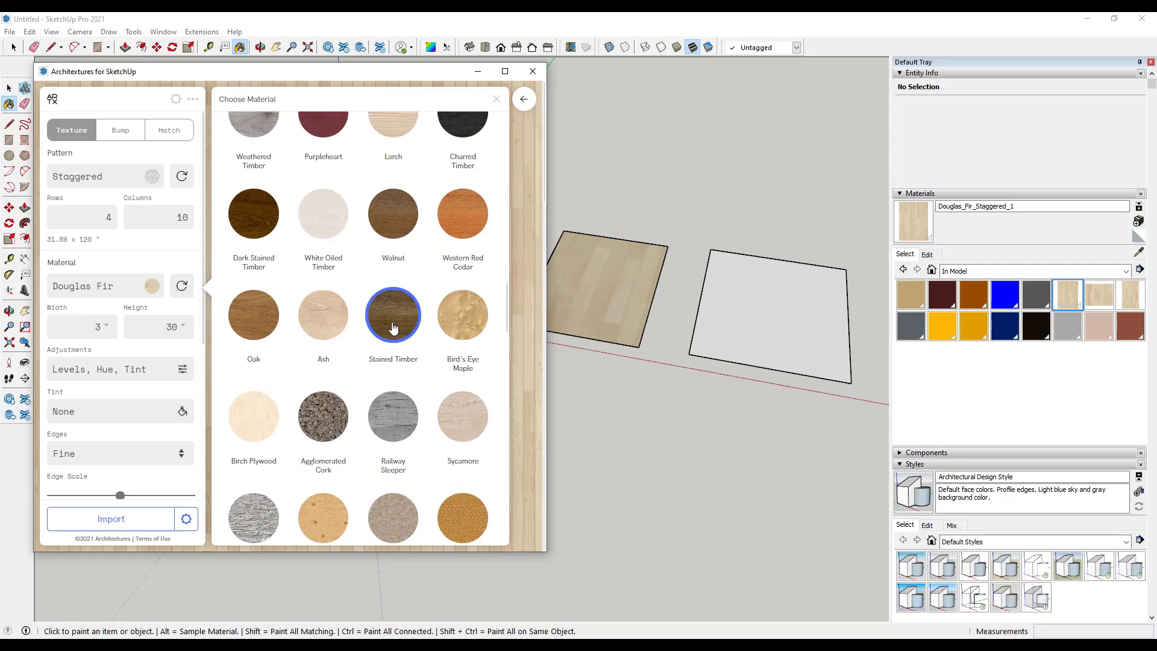
scroll(350, 353, down, 3)
click(462, 295)
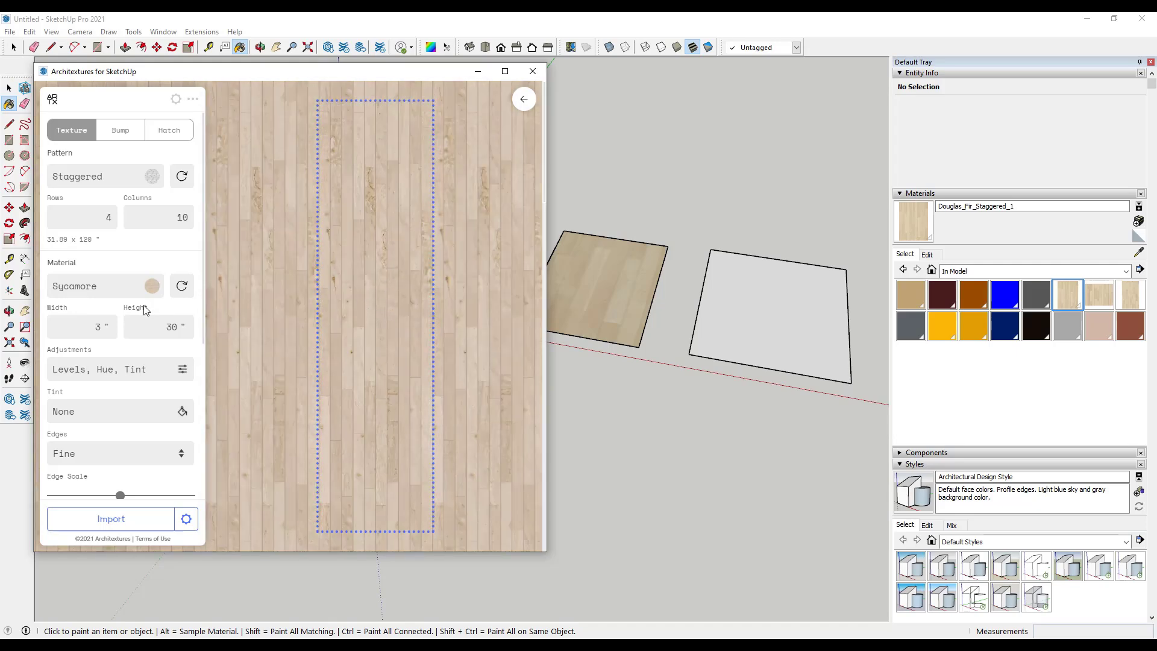
click(93, 288)
click(265, 297)
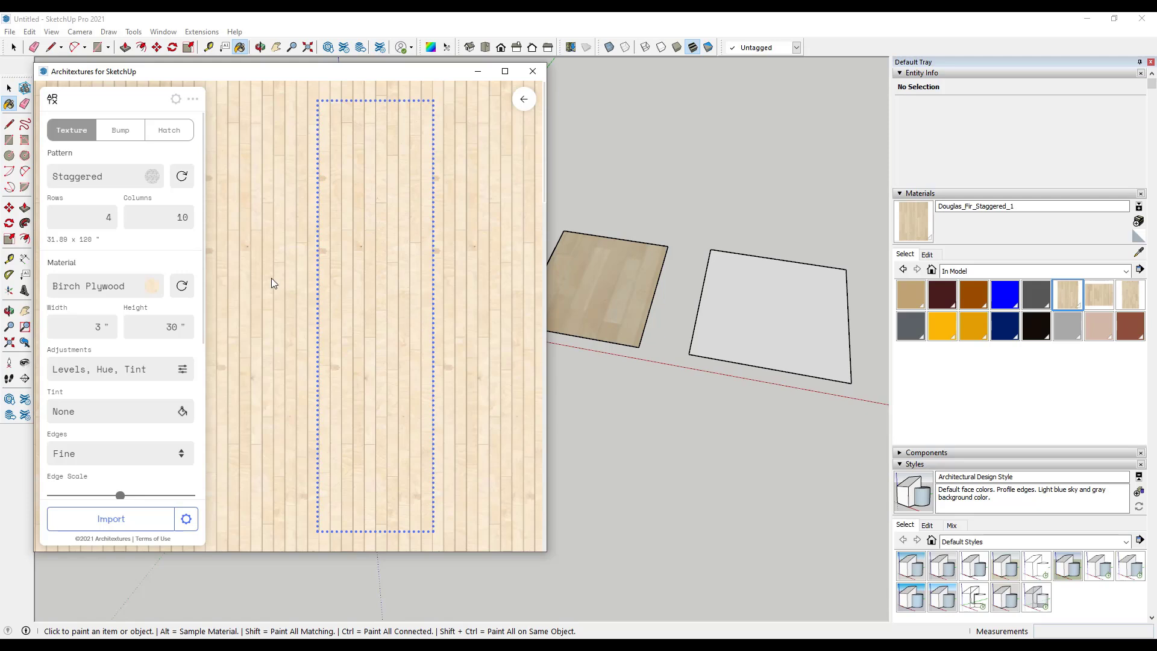
- Try brightness and hue adjustments on the texture, then choose Oak as the material
click(124, 374)
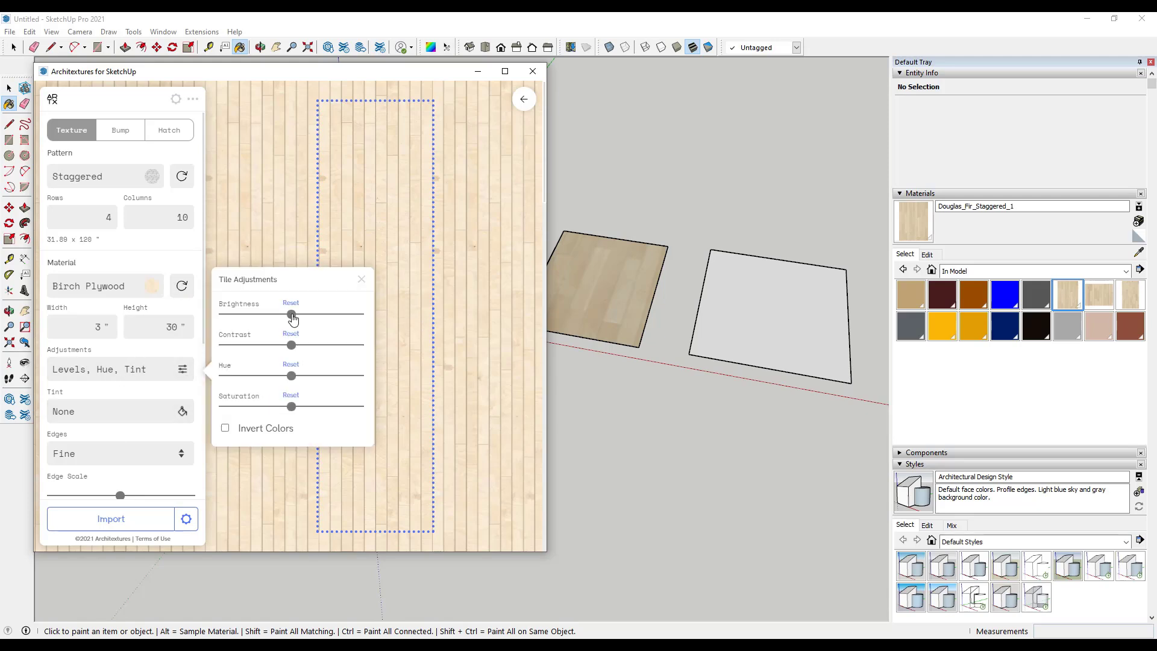
drag(291, 314, 305, 385)
click(291, 375)
click(142, 294)
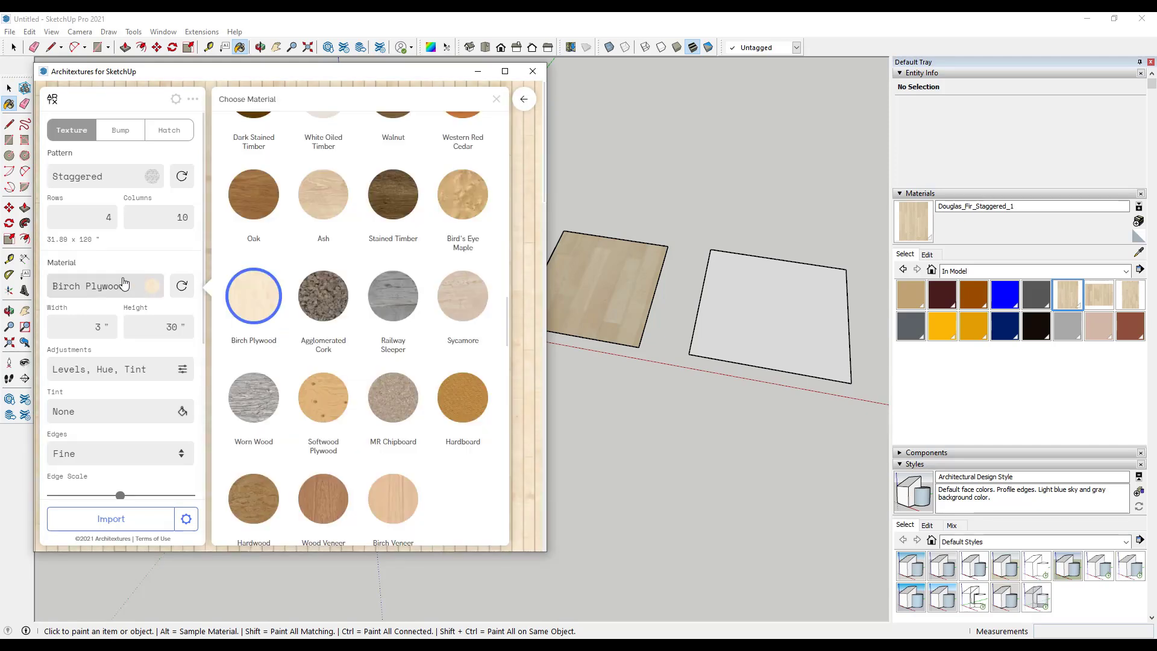
click(253, 199)
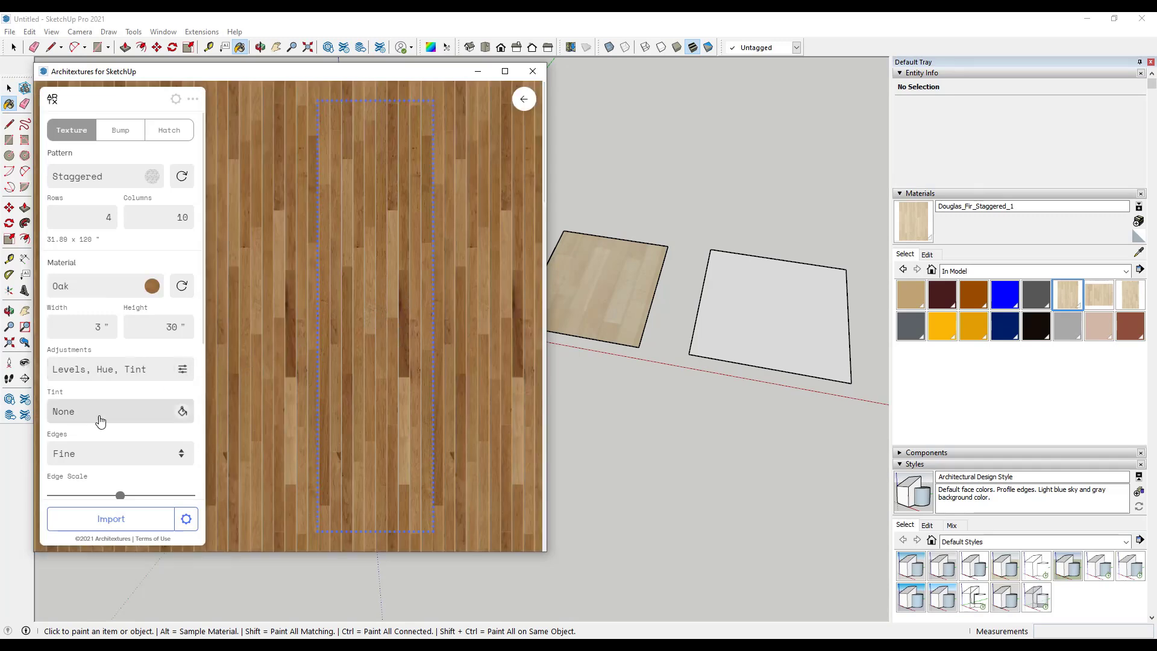
- Give the Oak texture a #ffffff tint
click(94, 415)
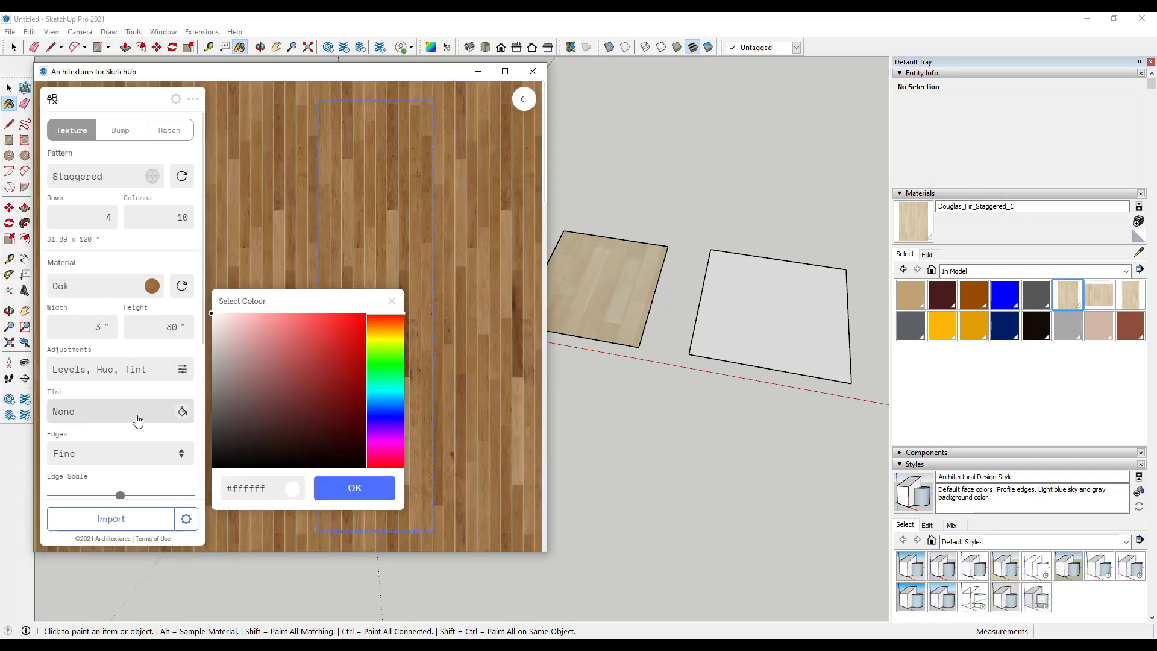
click(386, 337)
click(320, 318)
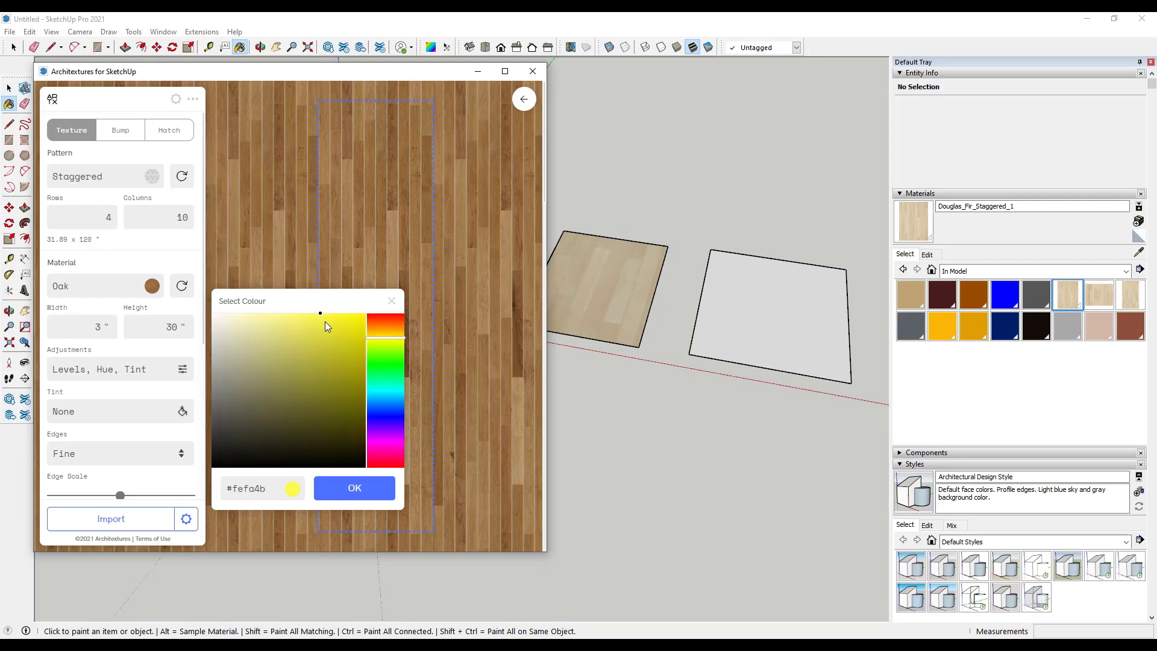
click(355, 488)
- Set plank edges to Fine and review the #cbb9a0 solid 0.2" joint settings
click(106, 457)
click(89, 475)
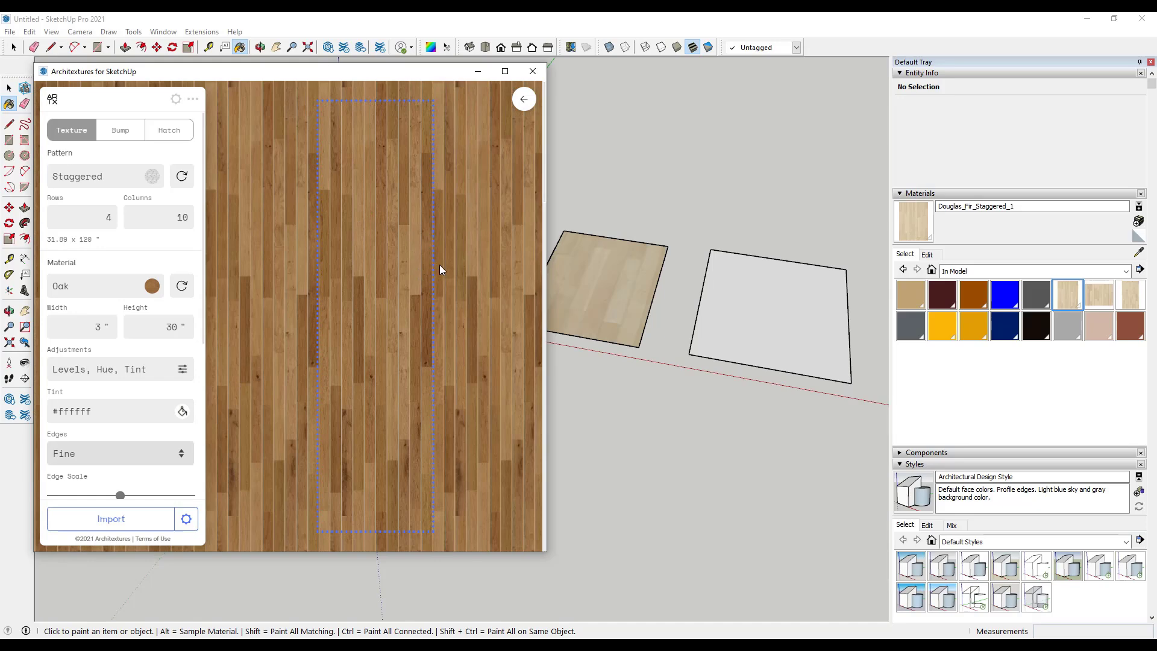
scroll(139, 403, down, 4)
scroll(134, 407, down, 1)
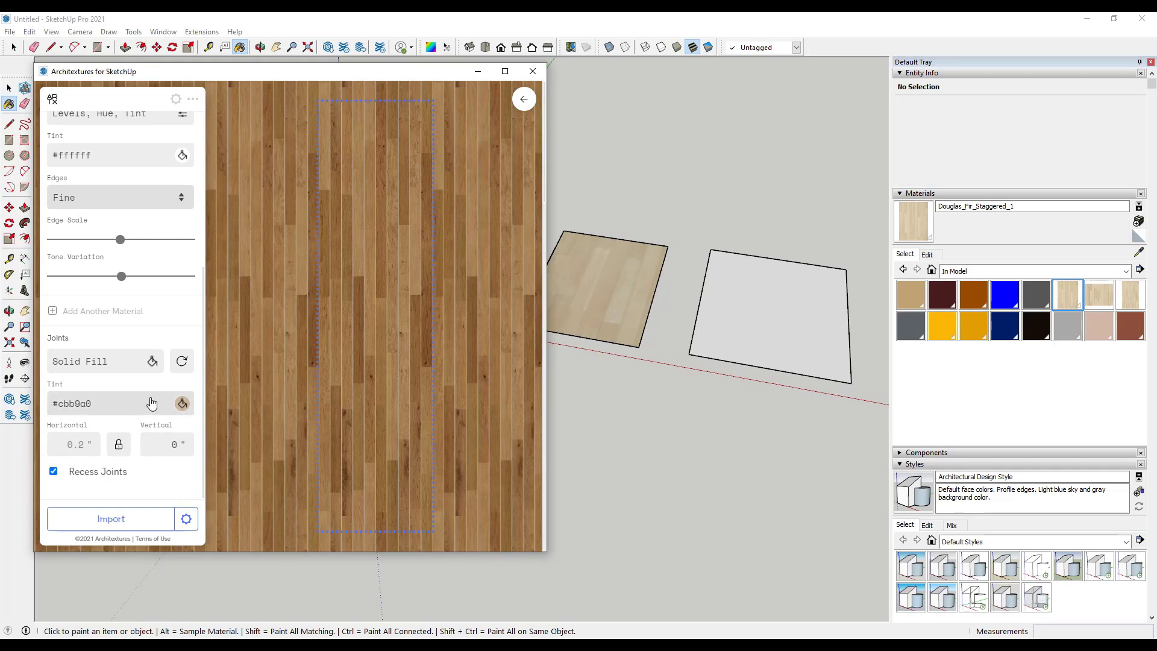
scroll(152, 369, up, 2)
scroll(152, 369, down, 2)
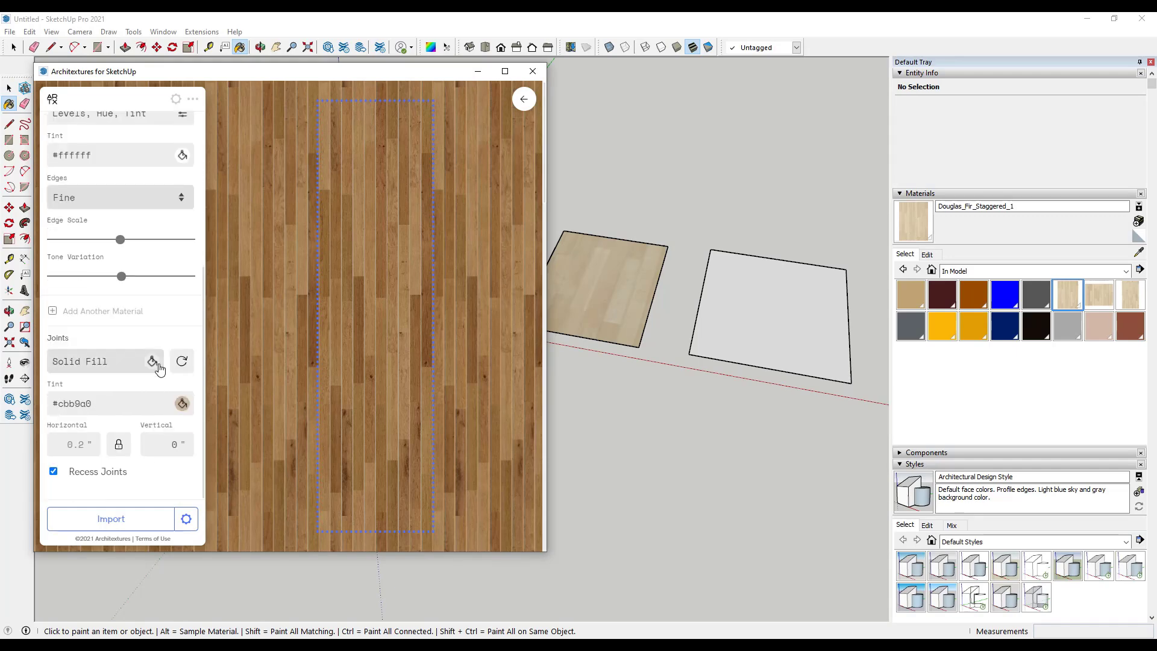
- Import the Oak_Staggered texture and paint the left floor rectangle from the In Model materials
click(114, 519)
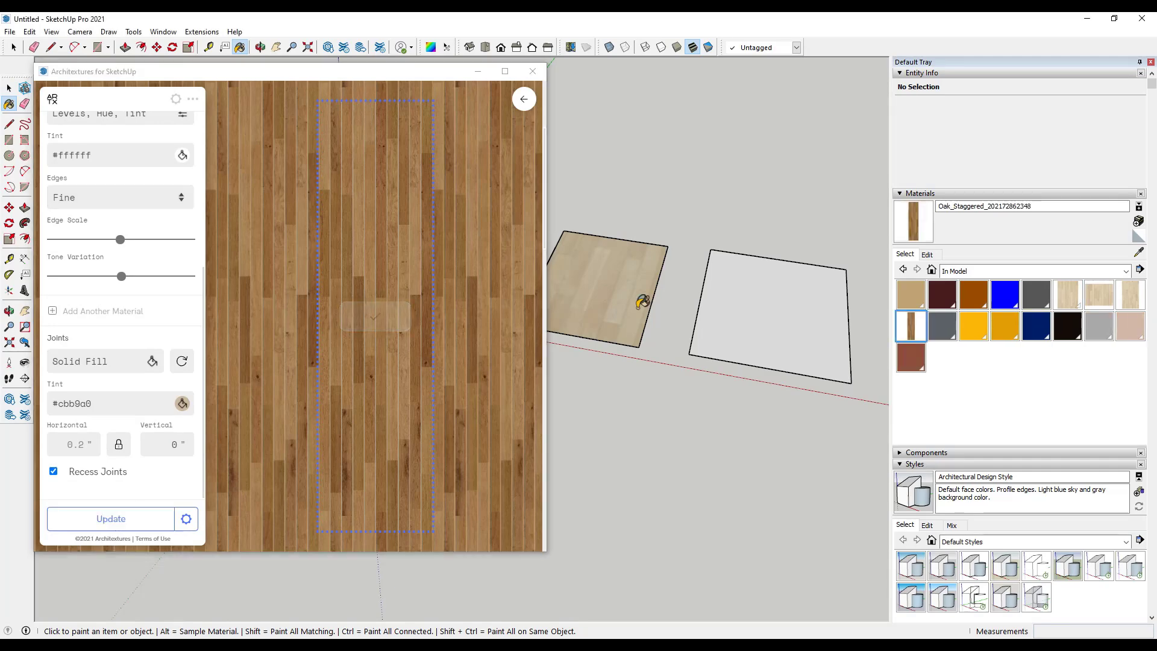
click(993, 272)
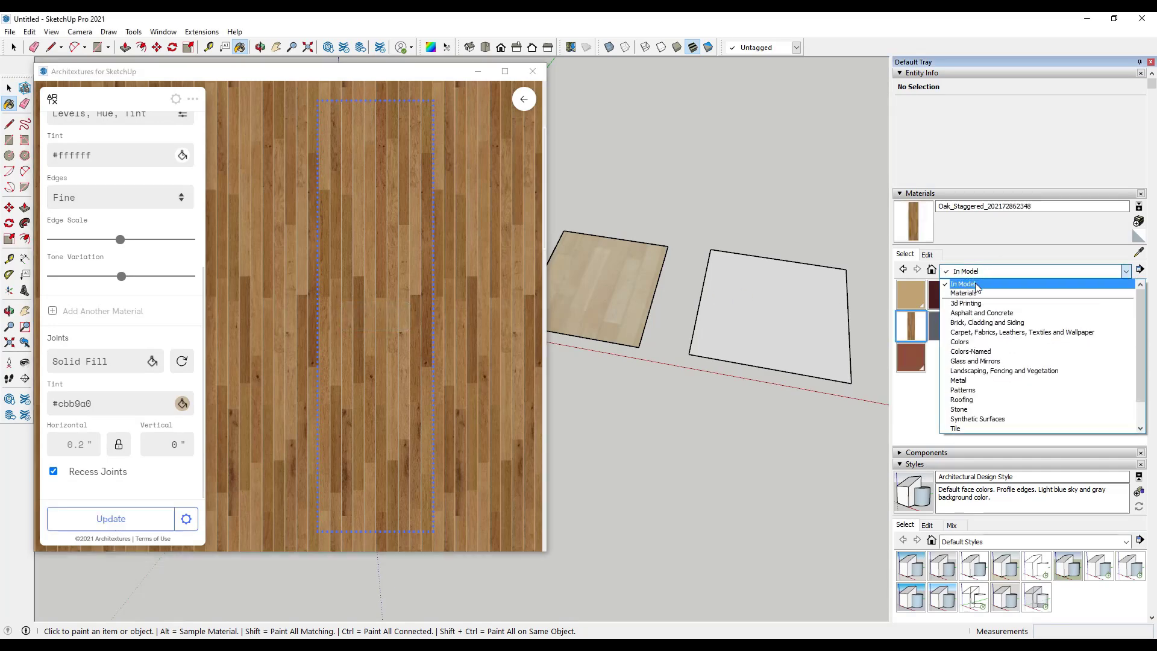
click(964, 284)
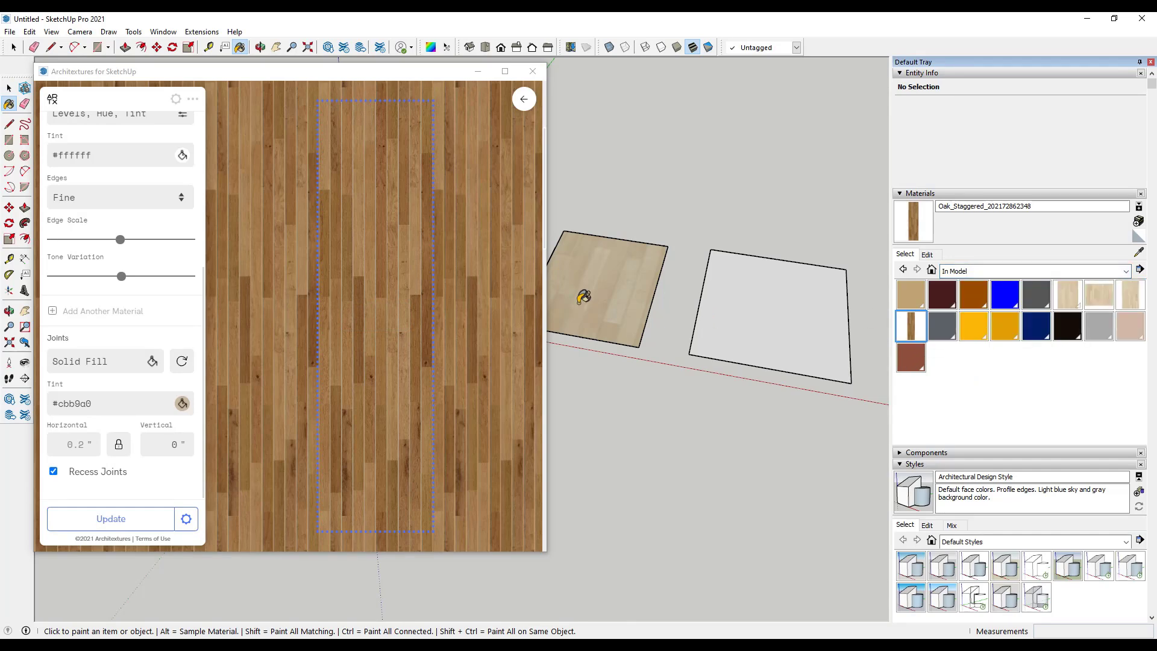
click(599, 283)
scroll(606, 262, up, 5)
scroll(746, 241, down, 2)
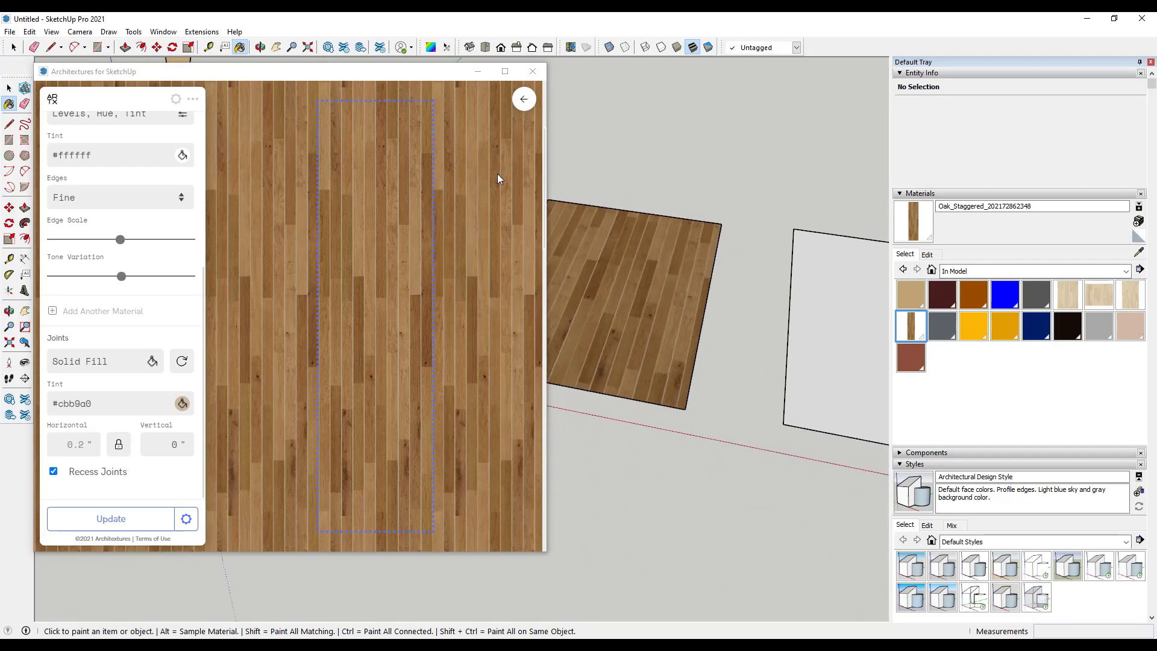
- Orbit to inspect the oak floor, then reposition Architextures and return to its texture library
drag(412, 73, 3, 85)
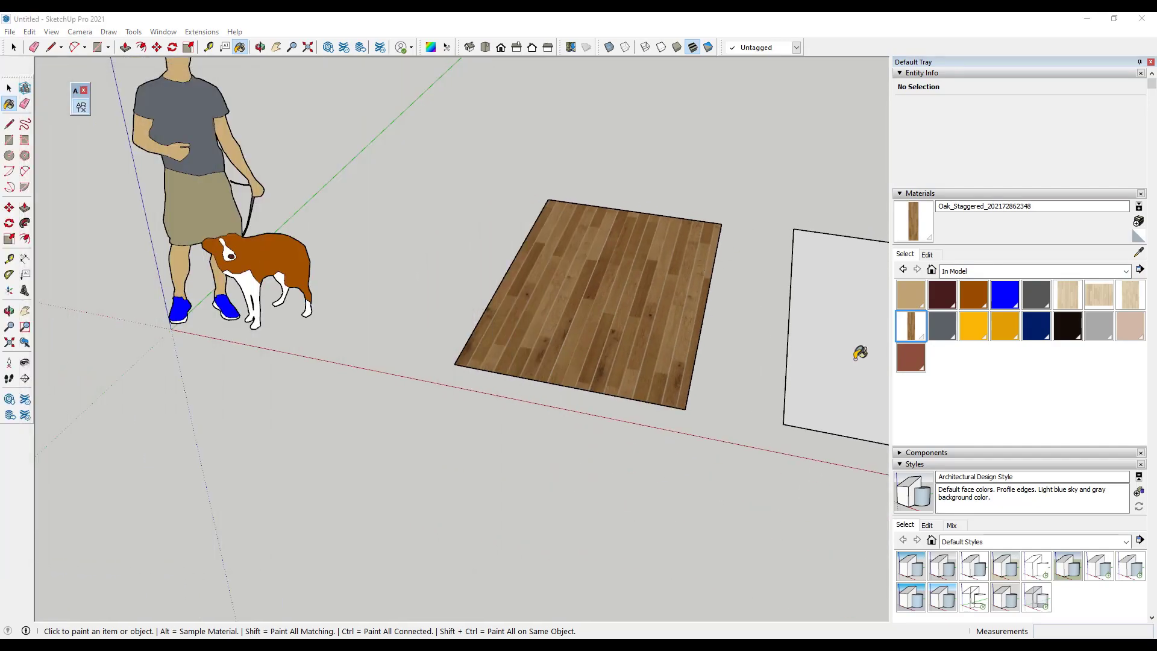
scroll(640, 272, up, 4)
scroll(640, 273, up, 2)
middle_drag(628, 263, 590, 308)
scroll(591, 307, down, 3)
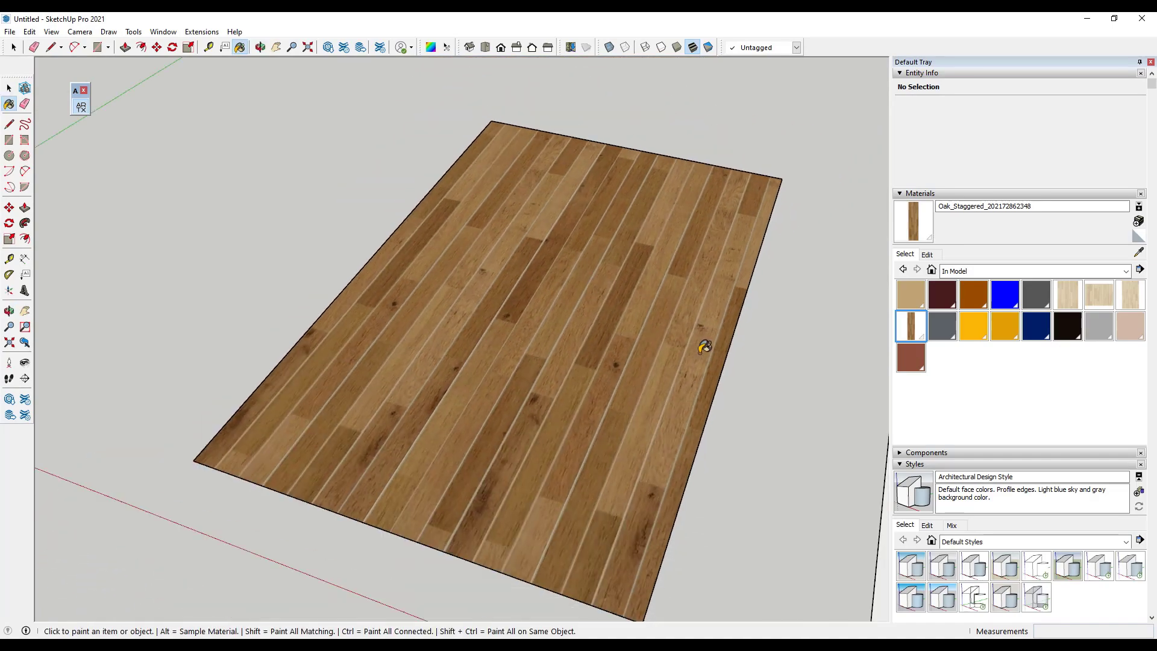
key(space)
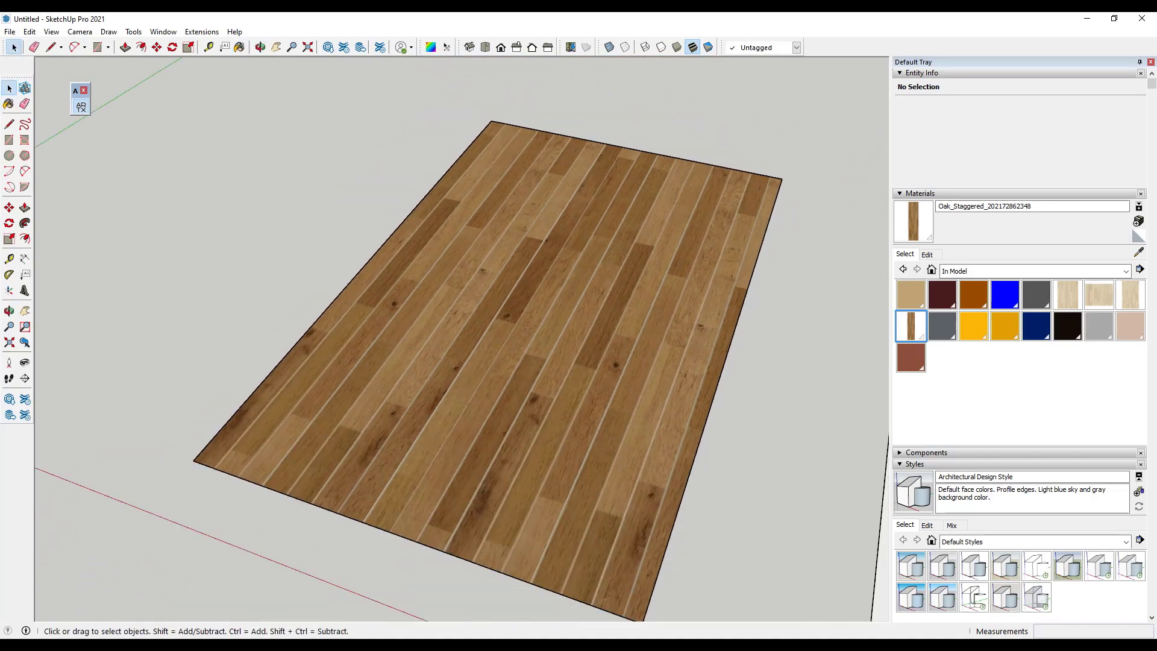
click(80, 106)
drag(306, 131, 254, 73)
click(516, 107)
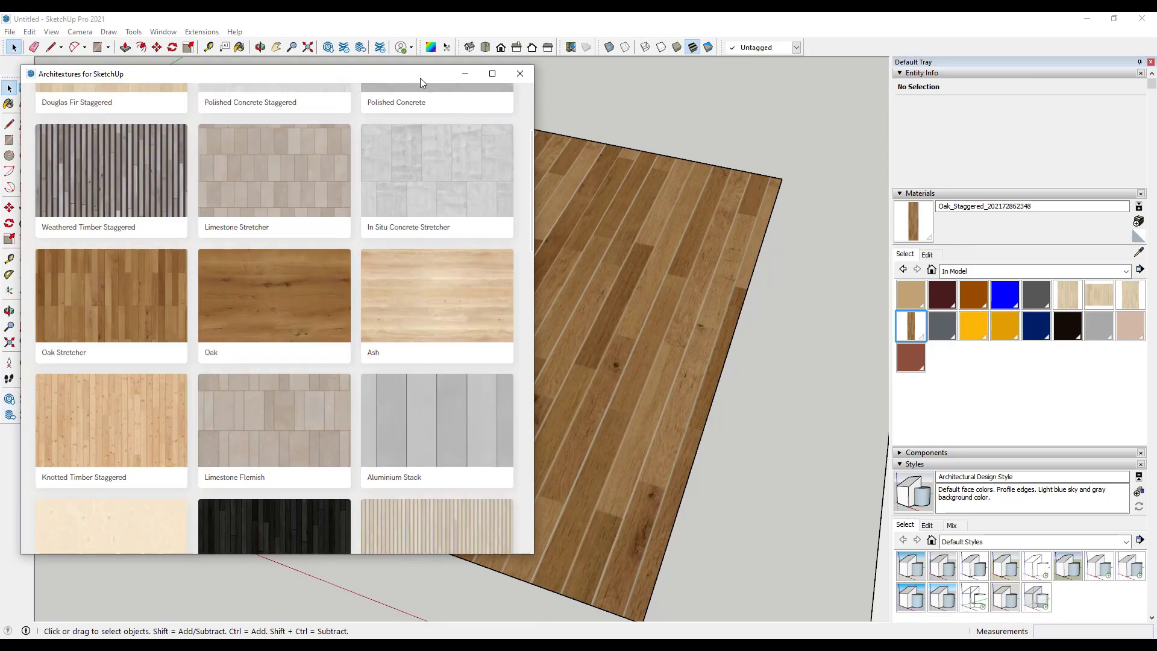
- Edit the floor texture in Architextures, swap the Oak plank material for Walnut, and update it
middle_drag(823, 281, 700, 319)
right_click(700, 320)
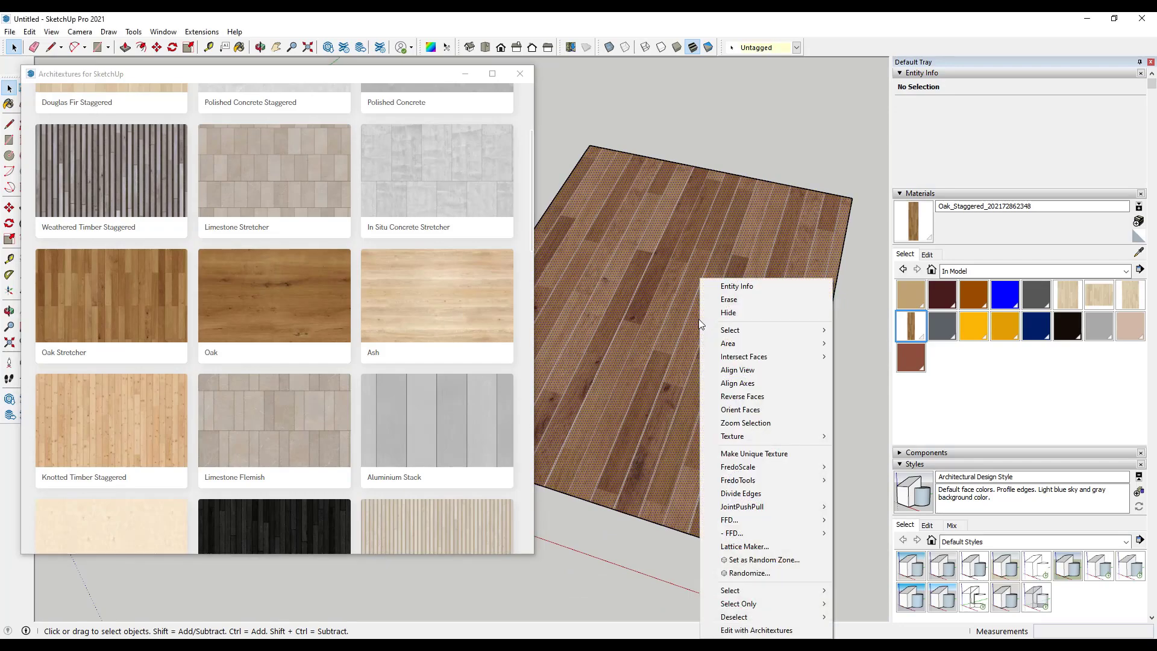
click(755, 630)
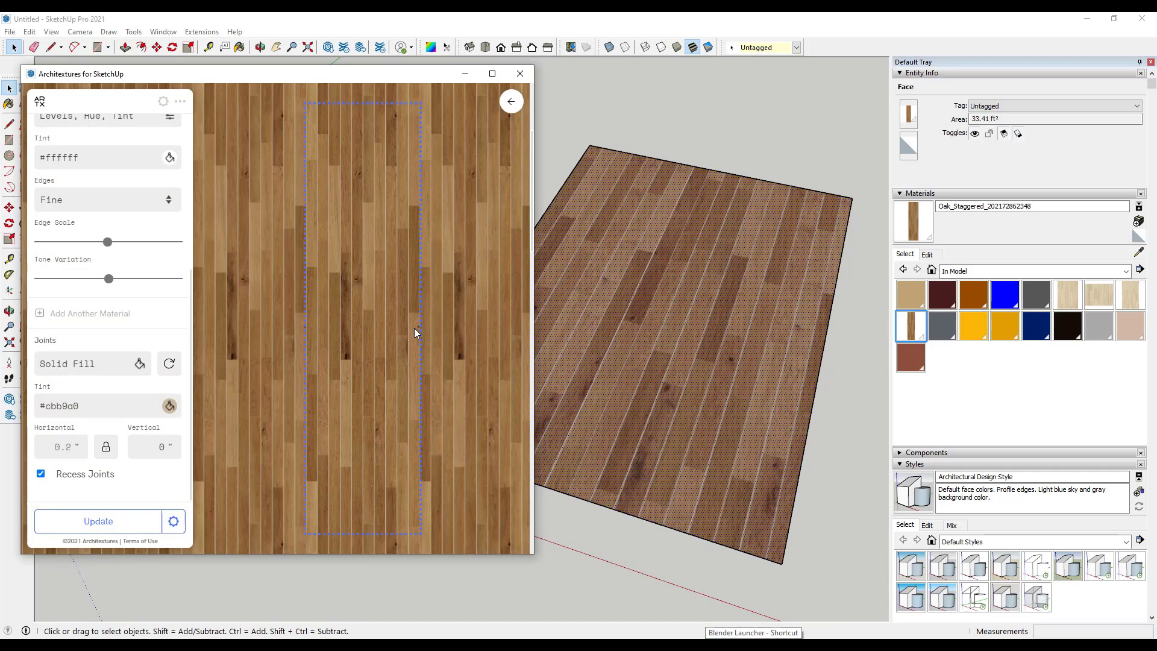
scroll(94, 356, up, 4)
click(96, 271)
scroll(253, 229, up, 2)
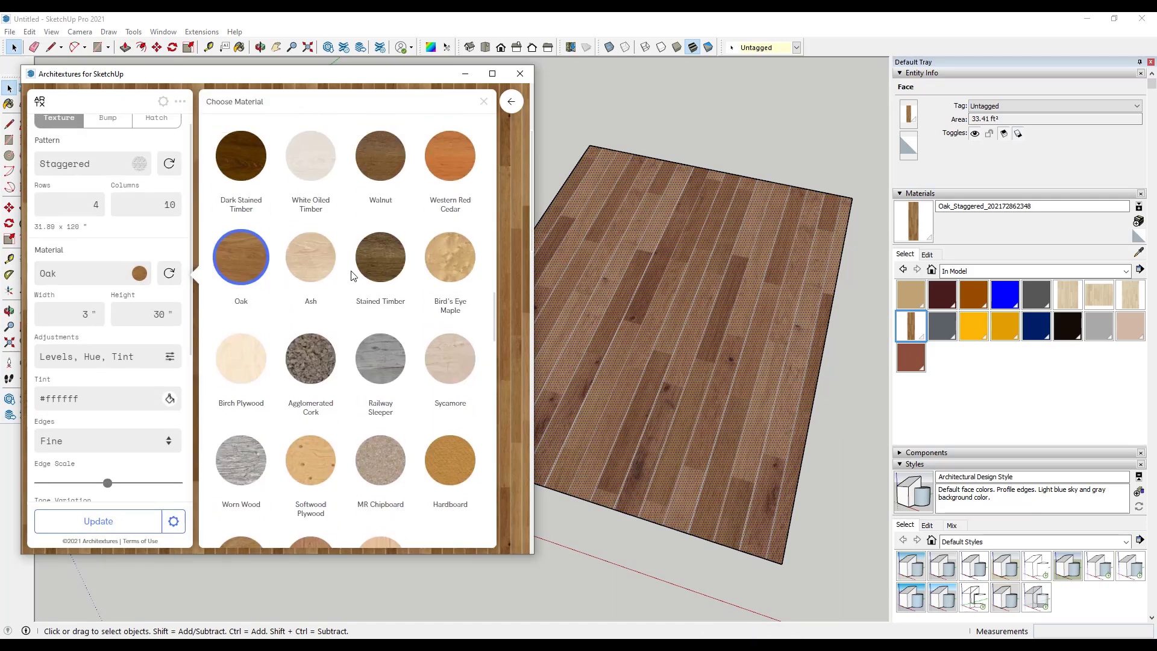
click(395, 226)
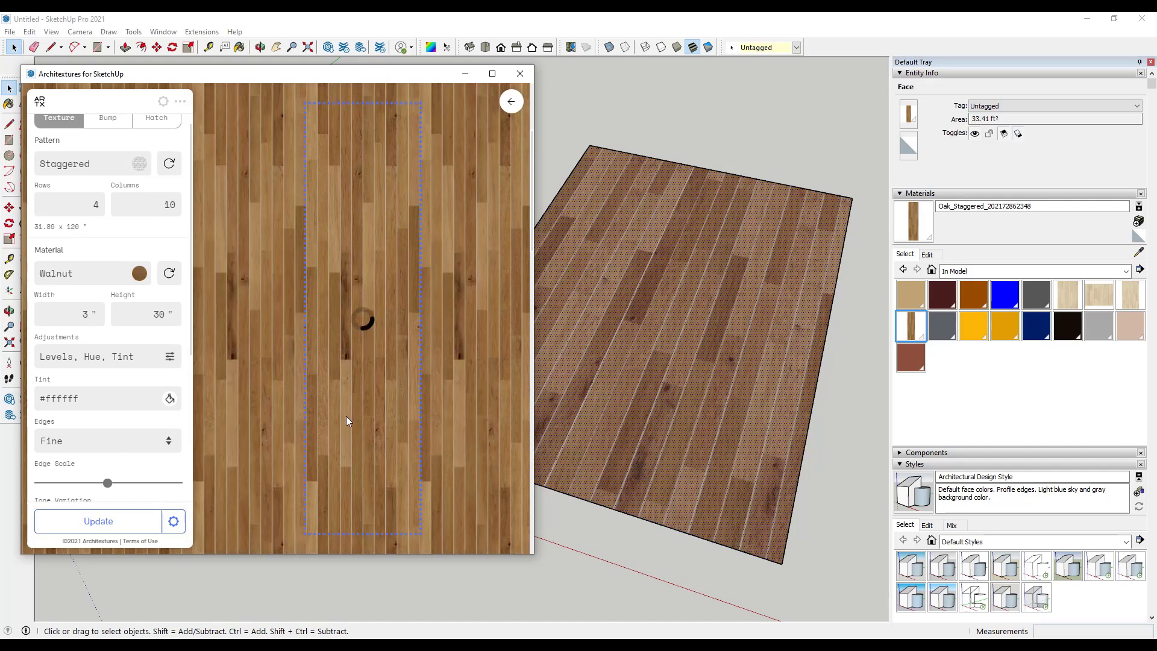
click(85, 525)
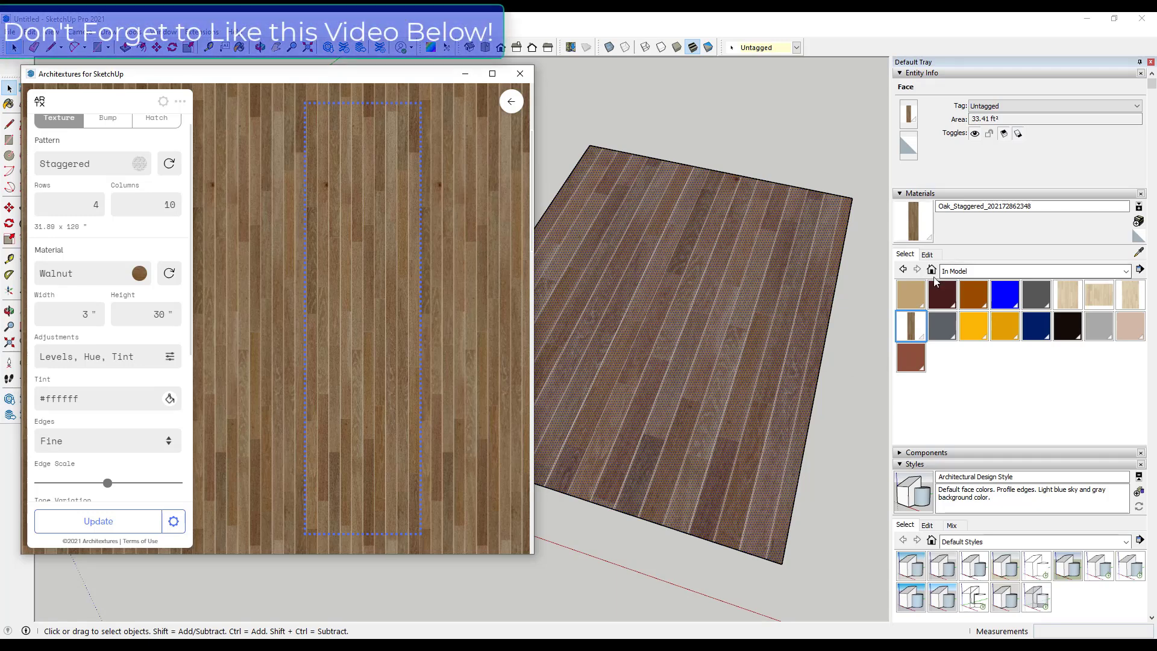
- View the floor material's Edit properties, then return to the material swatches
click(926, 255)
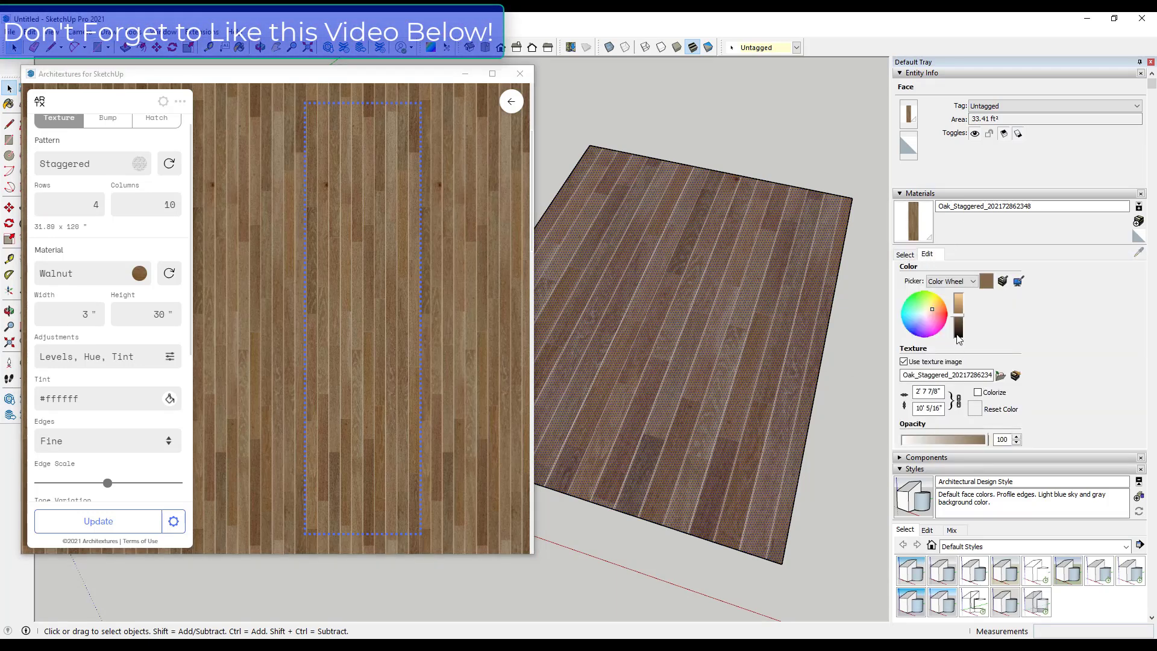
click(906, 254)
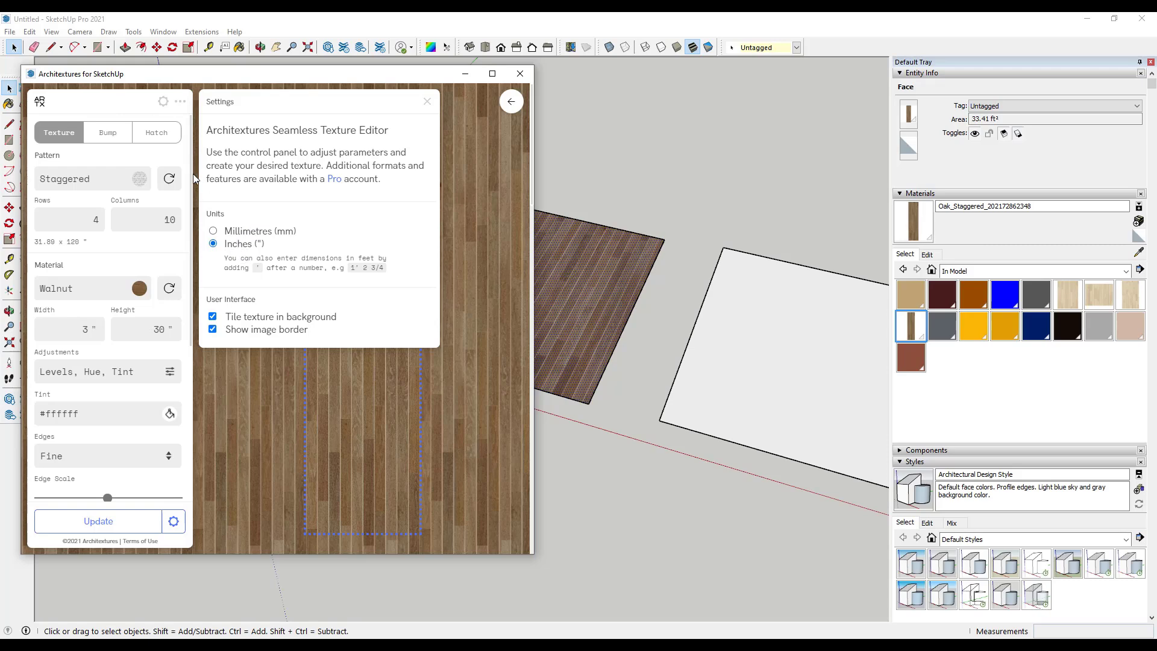
- Turn on Show image border and Tile texture in background, then close the Architextures settings
click(212, 330)
click(213, 317)
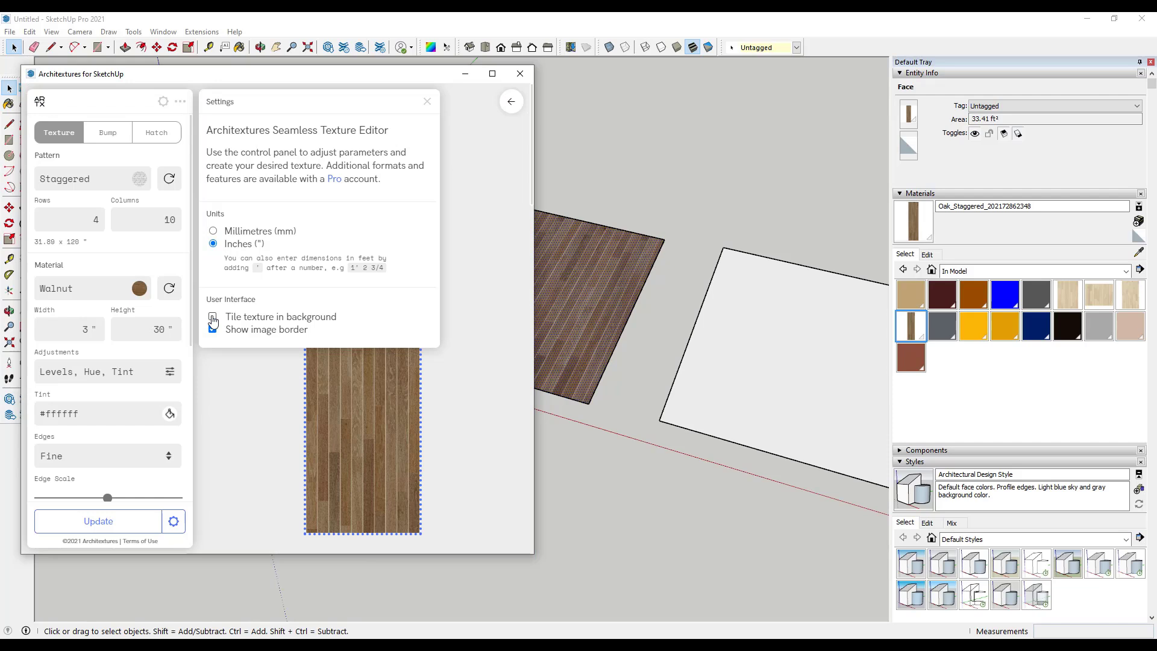
click(212, 318)
click(213, 317)
click(213, 318)
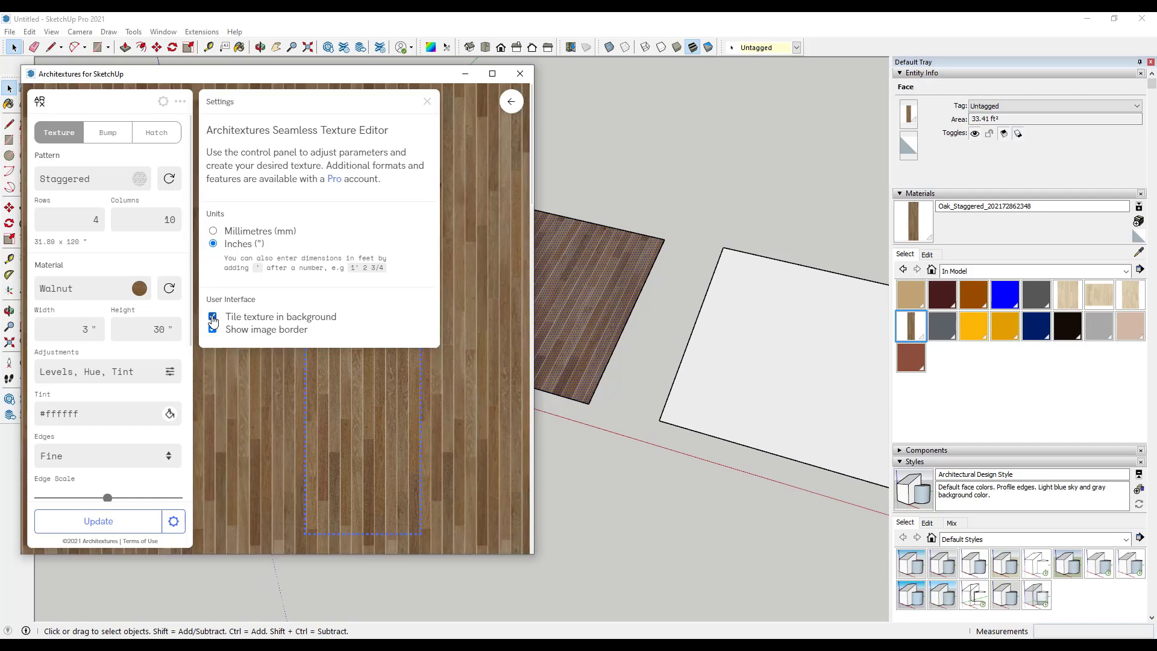
click(164, 101)
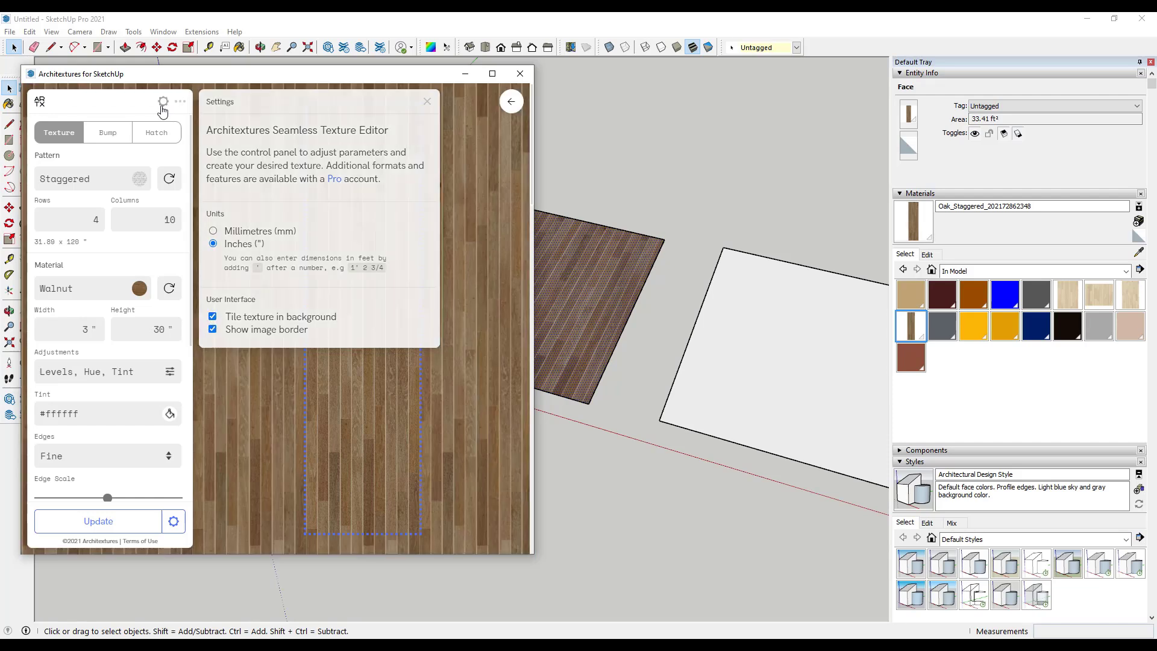
- Look over the export options under the gear beside Update
click(173, 521)
scroll(109, 301, down, 1)
scroll(120, 361, up, 1)
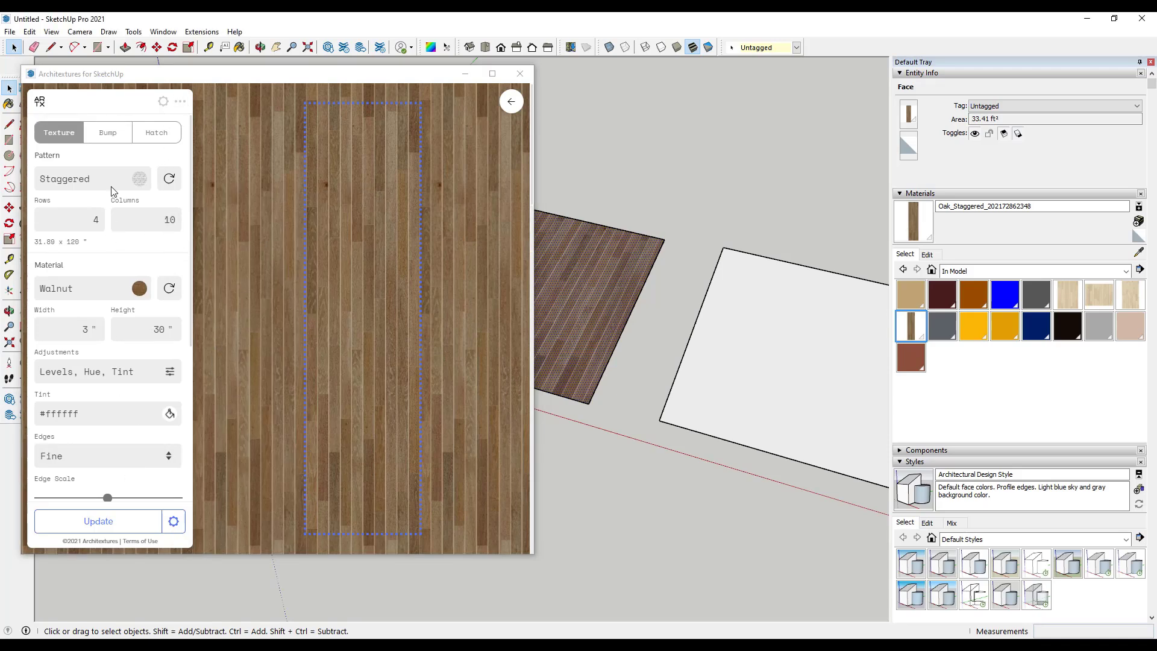
click(103, 138)
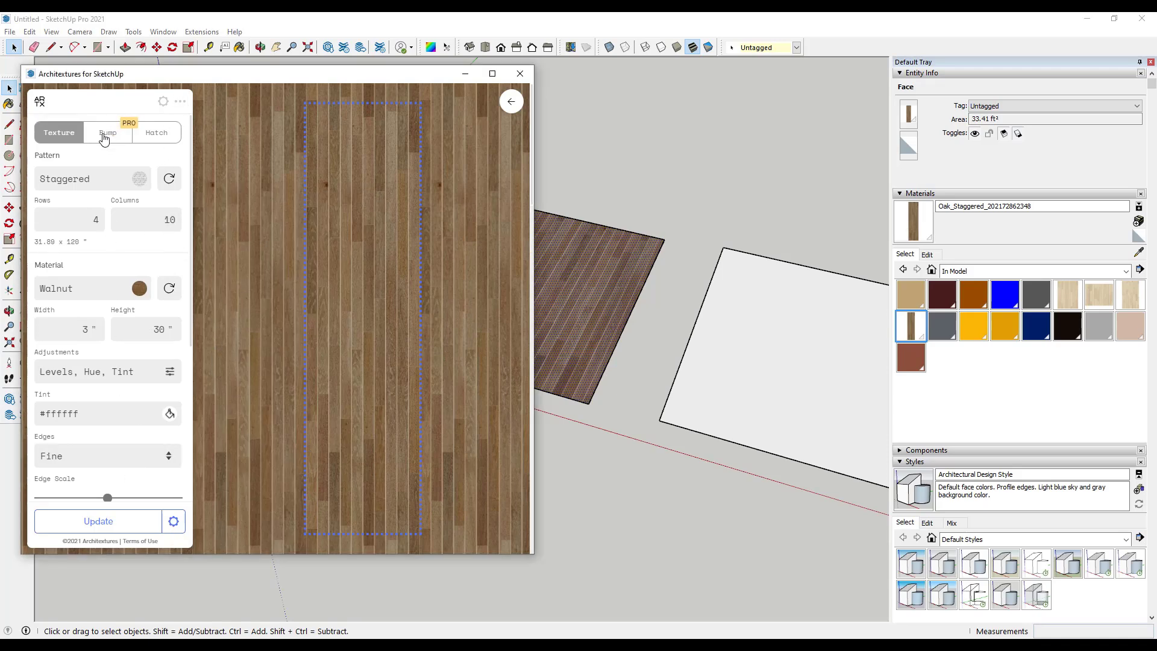
click(159, 135)
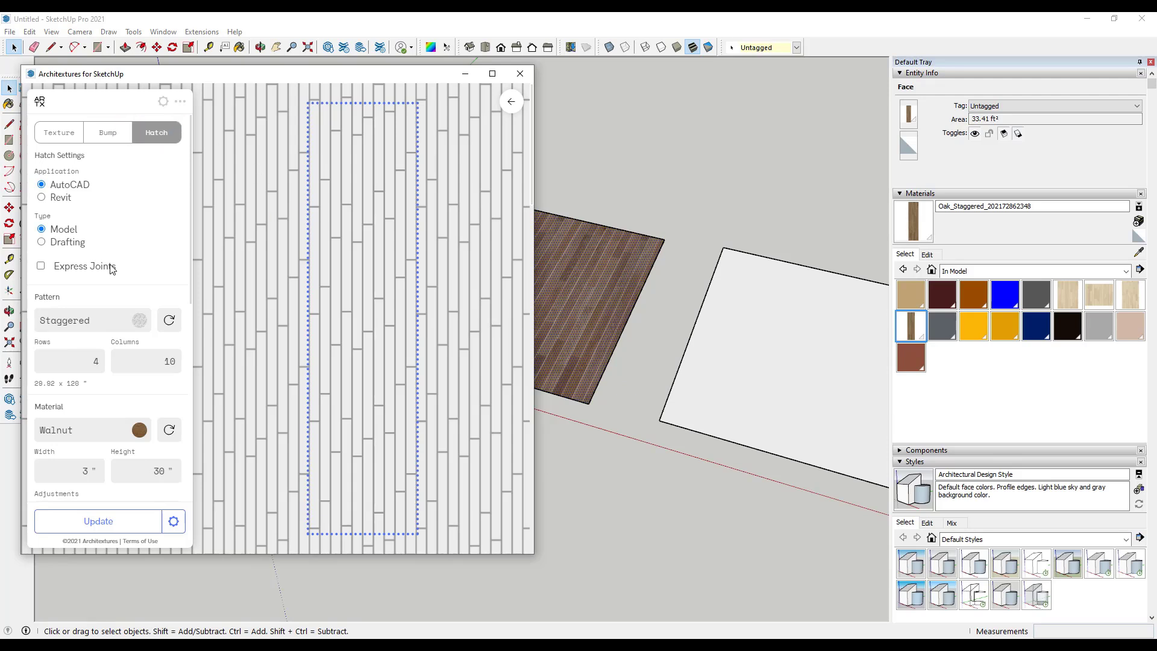
click(64, 136)
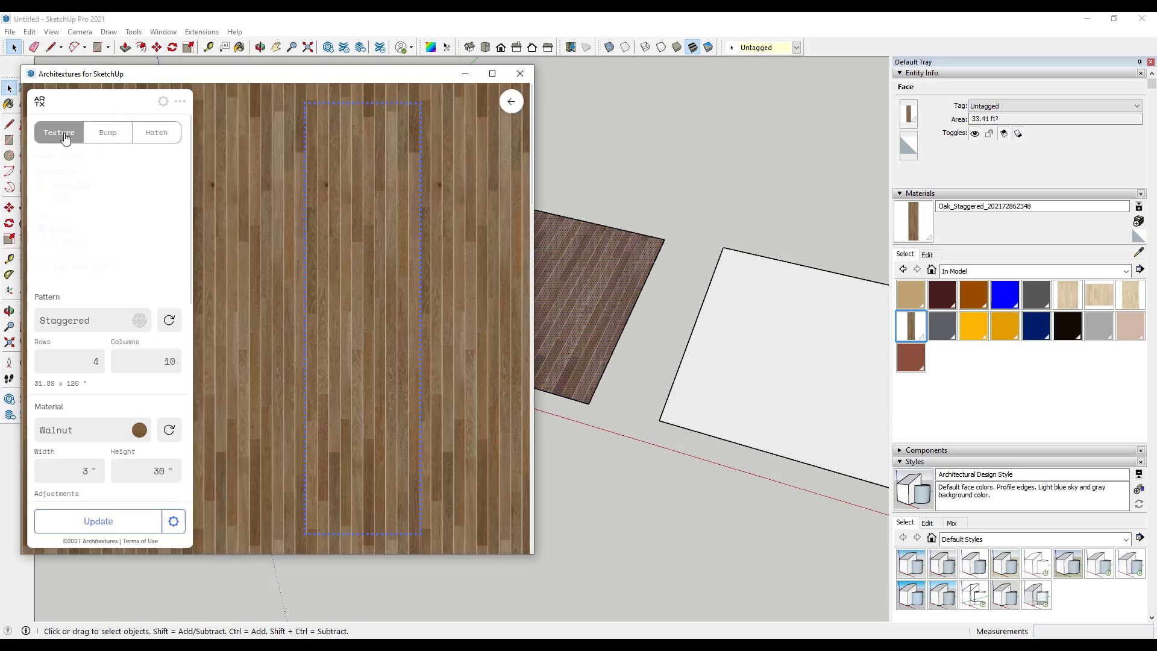
click(164, 104)
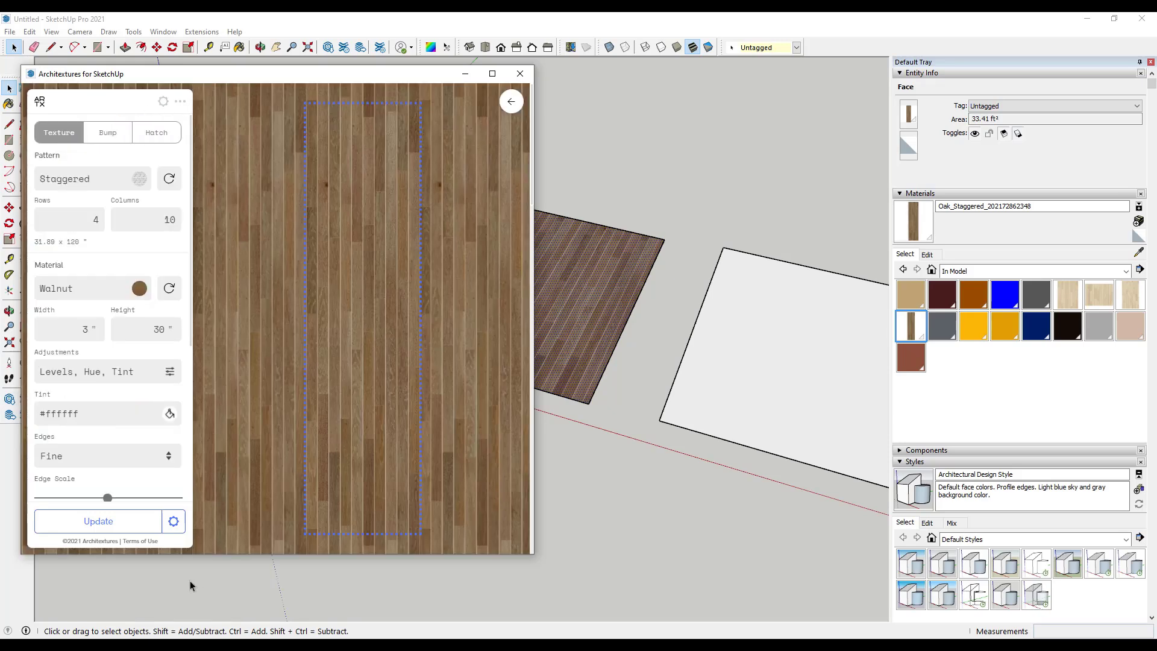
- Open the Architextures Import Options for the Walnut texture
click(174, 523)
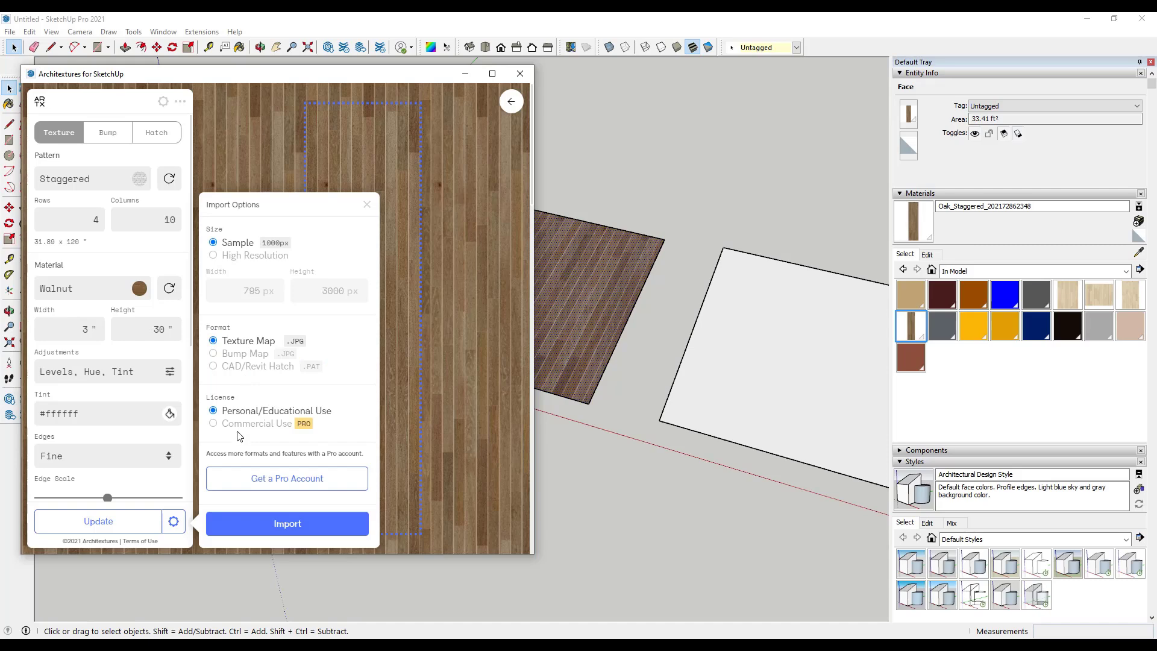
- View the Pro account pricing page, then go back to the Architextures texture library
click(260, 479)
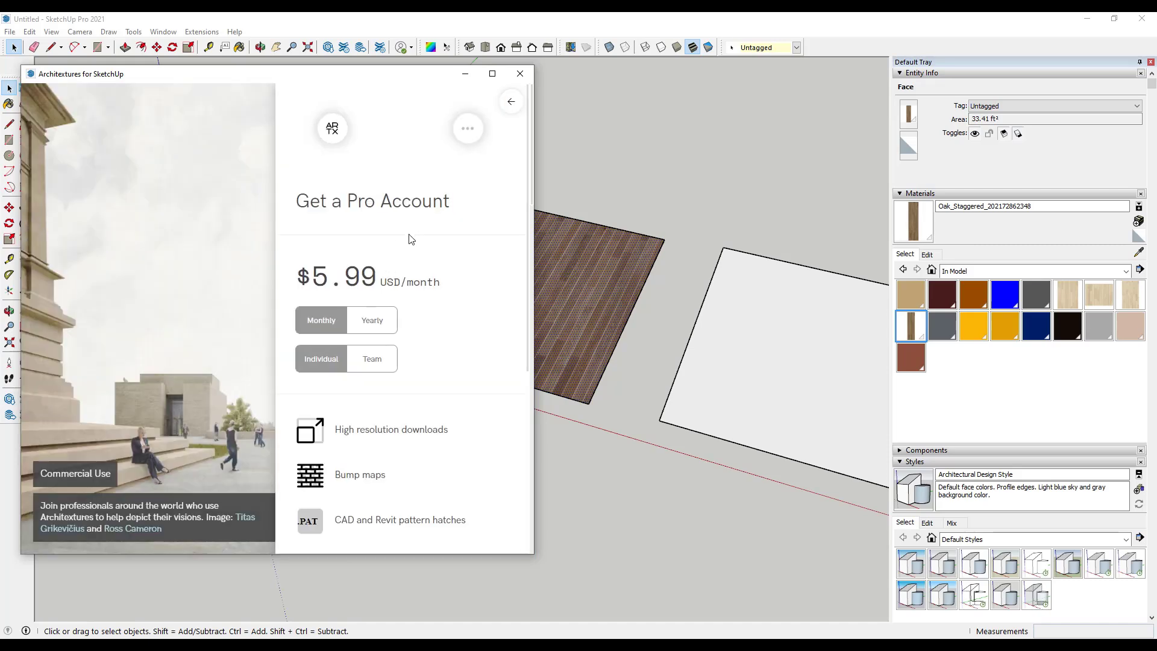
click(511, 103)
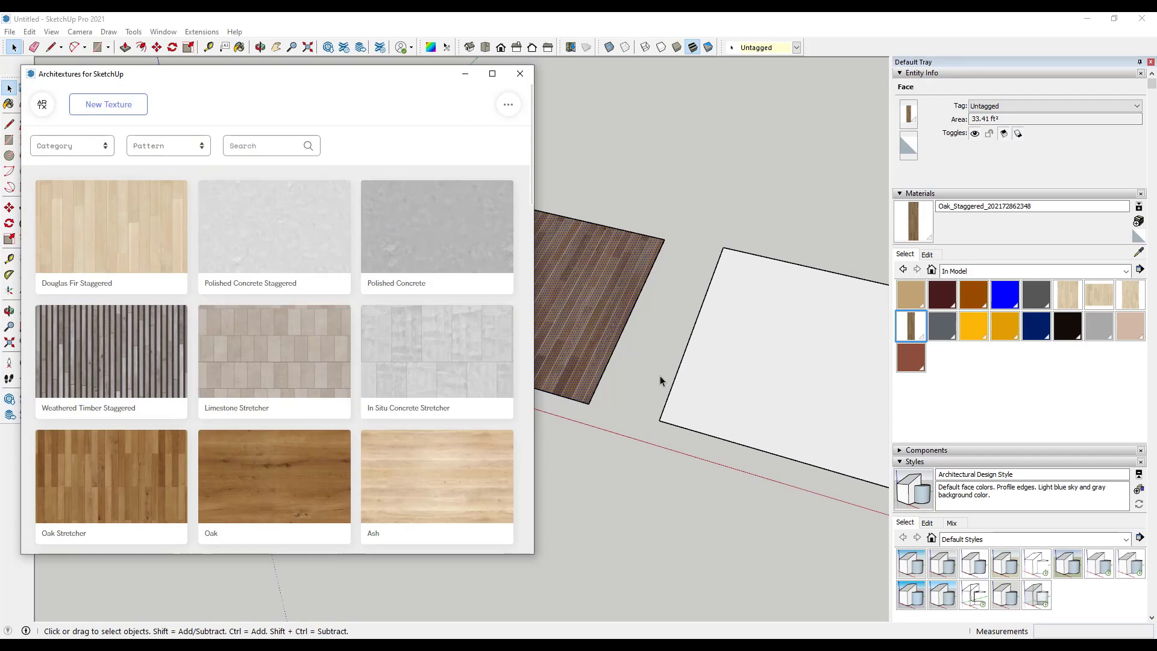